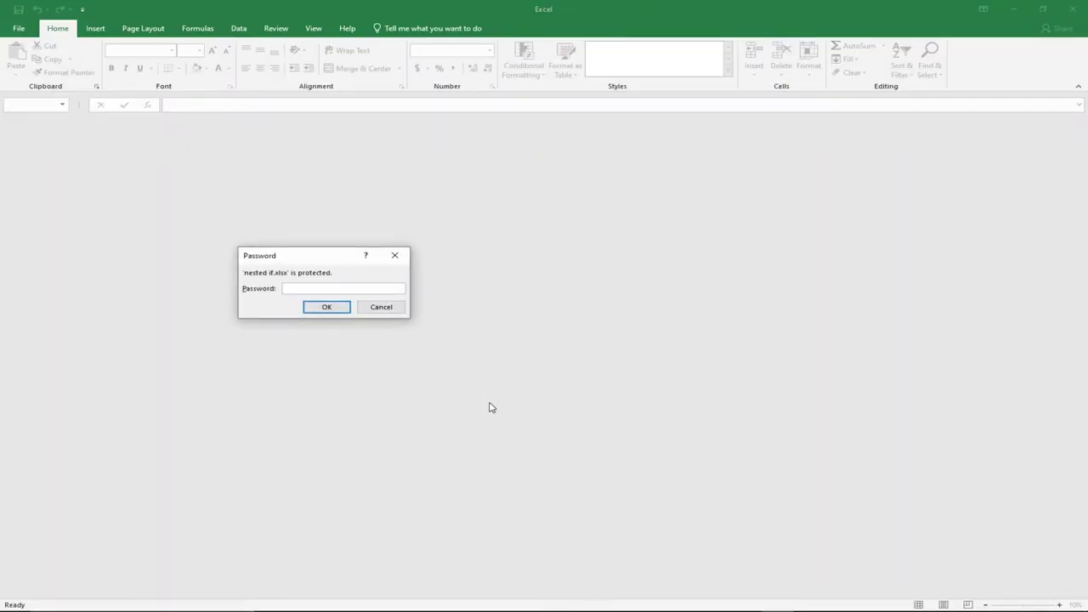
# Unlock 'nested if.xlsx' with its open password to load the NESTED IF marks table.
pyautogui.moveTo(357, 261); pyautogui.dragTo(578, 260)
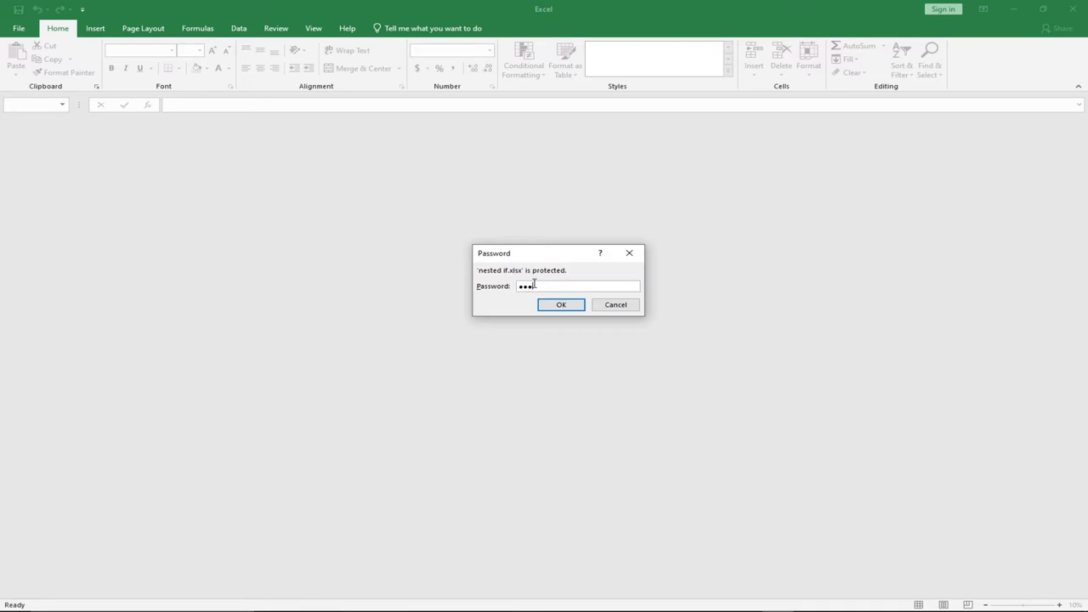
pyautogui.click(561, 303)
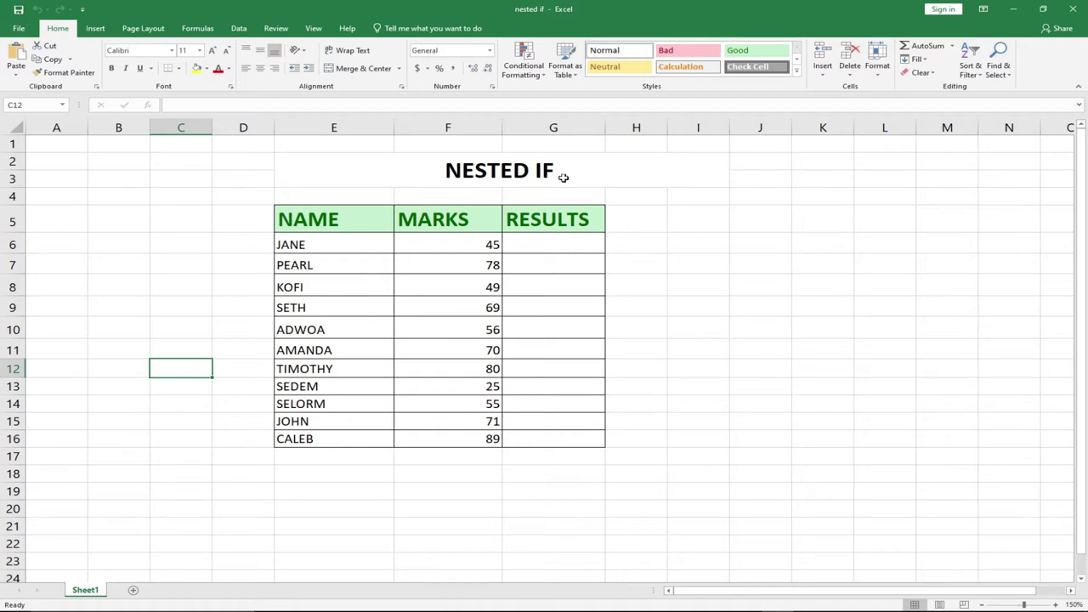
# Select cells across the NESTED IF table, ending on PEARL's mark in F7.
pyautogui.click(392, 290)
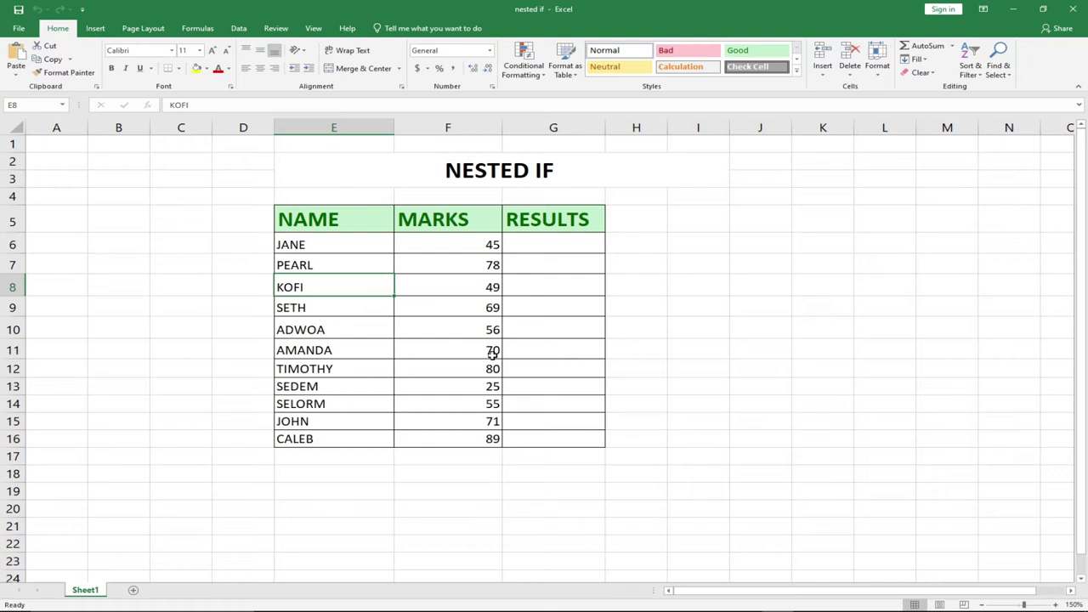
pyautogui.click(484, 283)
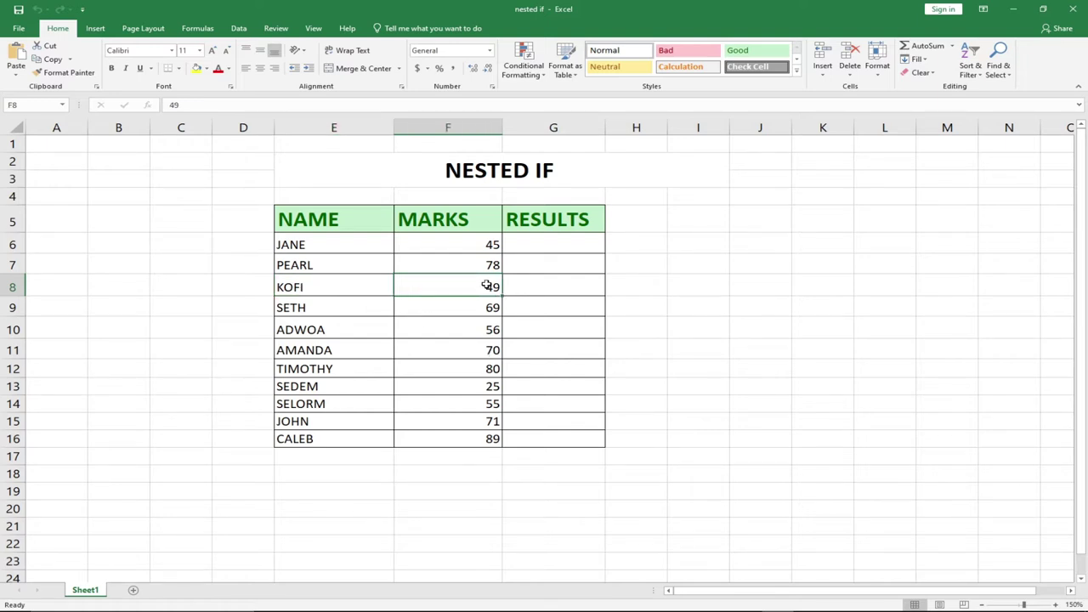
pyautogui.click(536, 271)
pyautogui.click(415, 258)
pyautogui.click(333, 243)
pyautogui.click(449, 246)
pyautogui.click(460, 262)
# Clear cell F7, re-enter 78, and switch to the Review tools.
pyautogui.press('BackSpace')
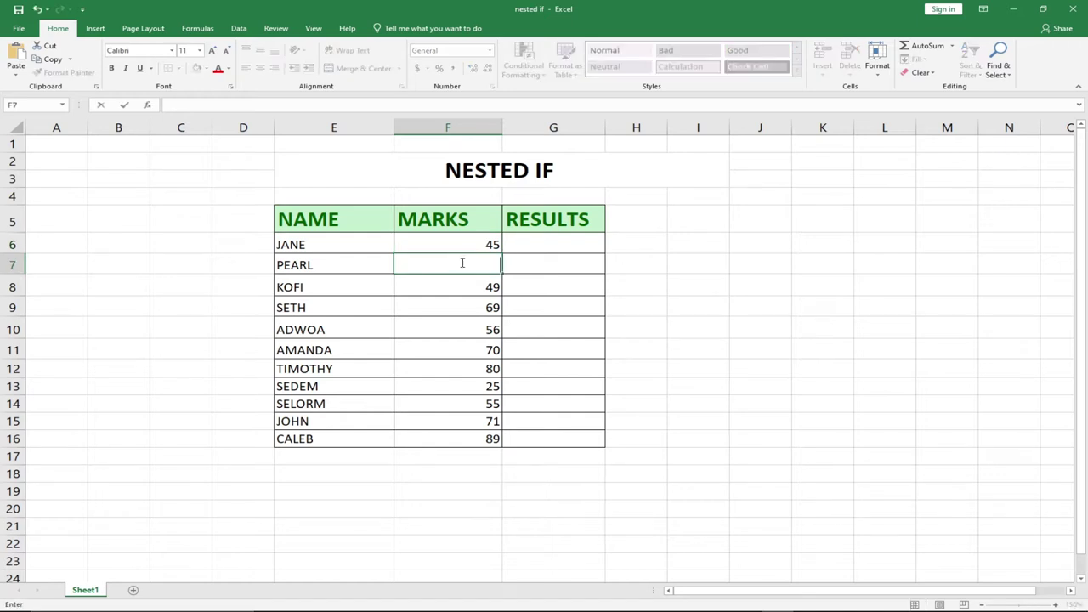
pyautogui.write('78')
pyautogui.click(655, 279)
pyautogui.click(491, 265)
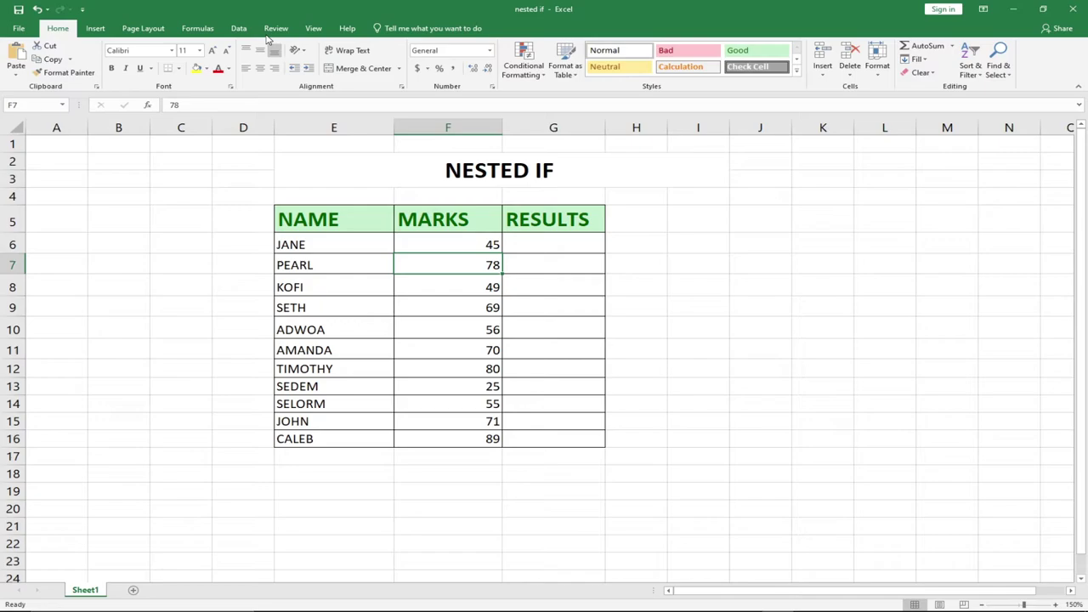
pyautogui.click(276, 28)
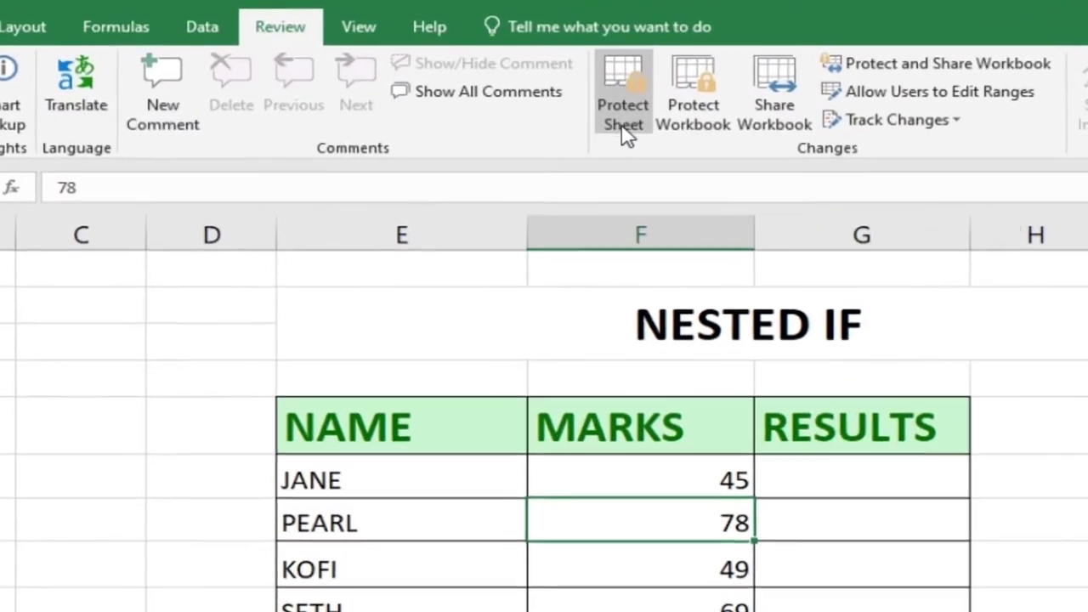
# Protect the worksheet without a password via Protect Sheet.
pyautogui.click(623, 128)
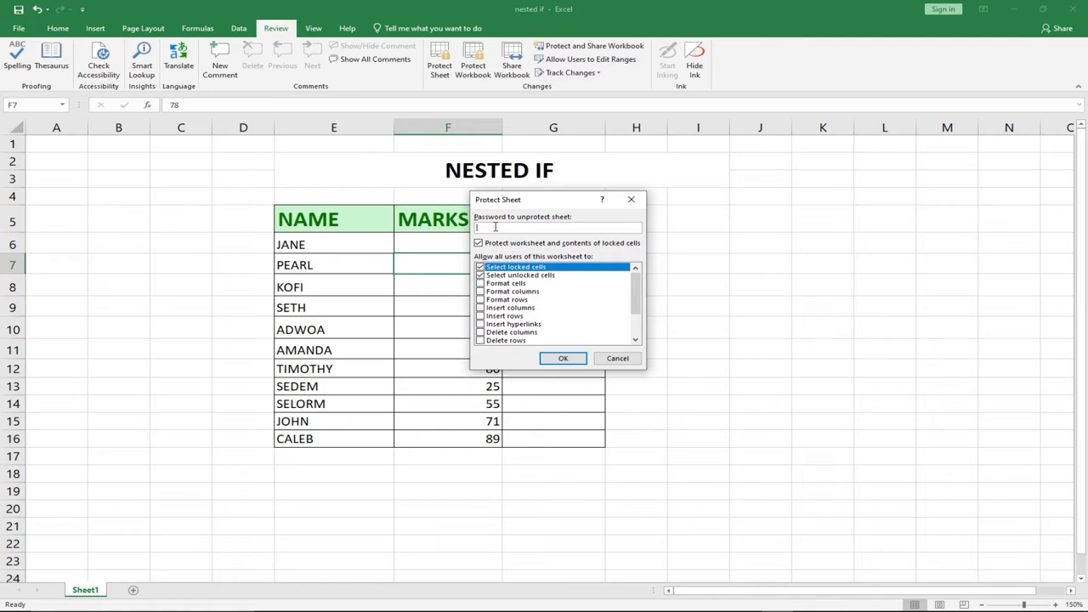
pyautogui.click(563, 359)
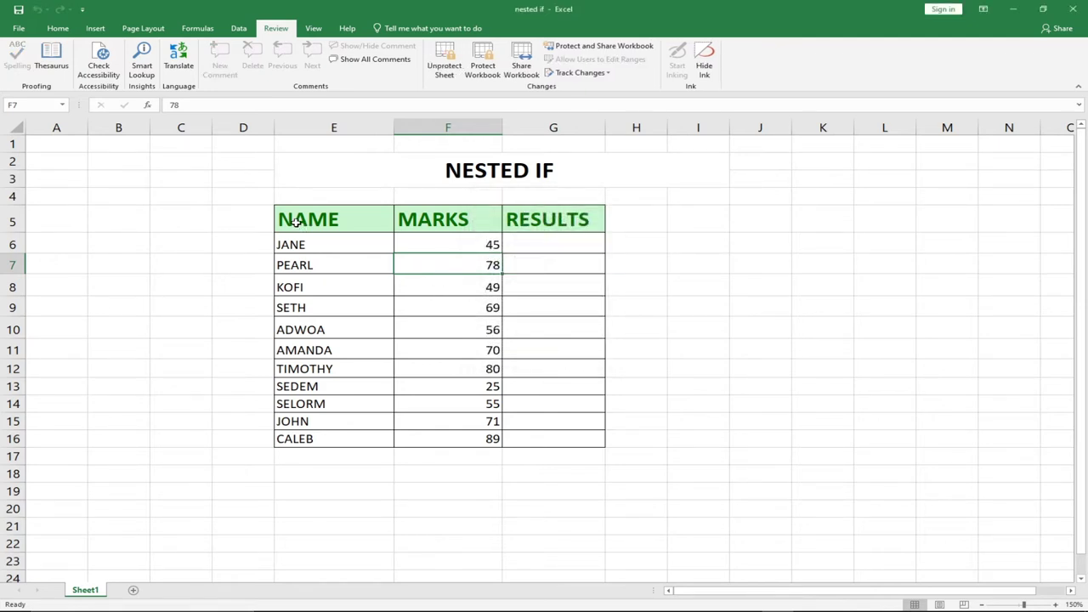
pyautogui.moveTo(294, 244); pyautogui.dragTo(532, 442)
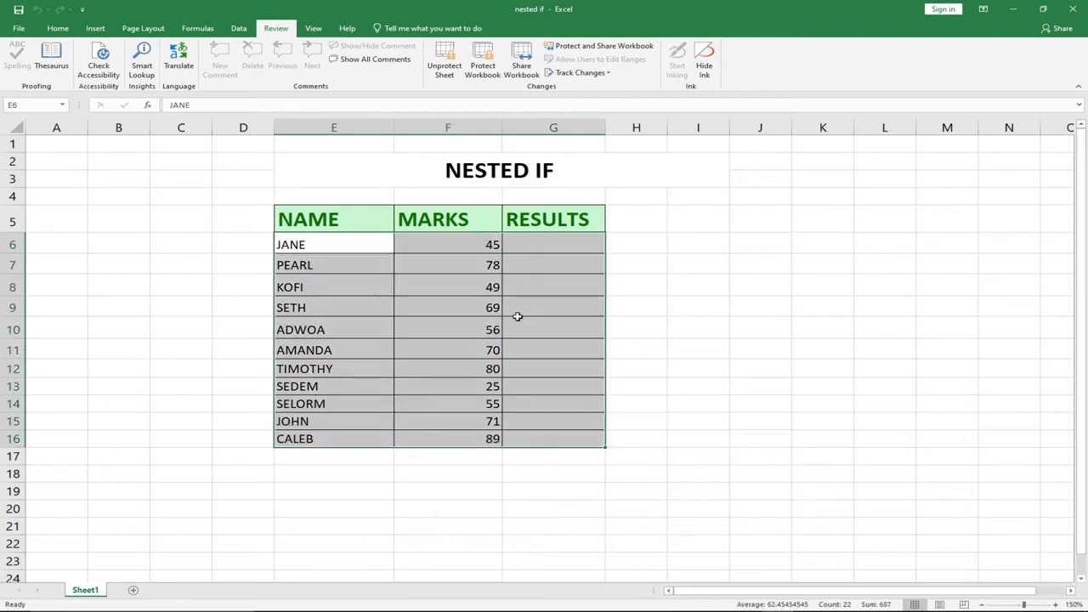
pyautogui.click(446, 73)
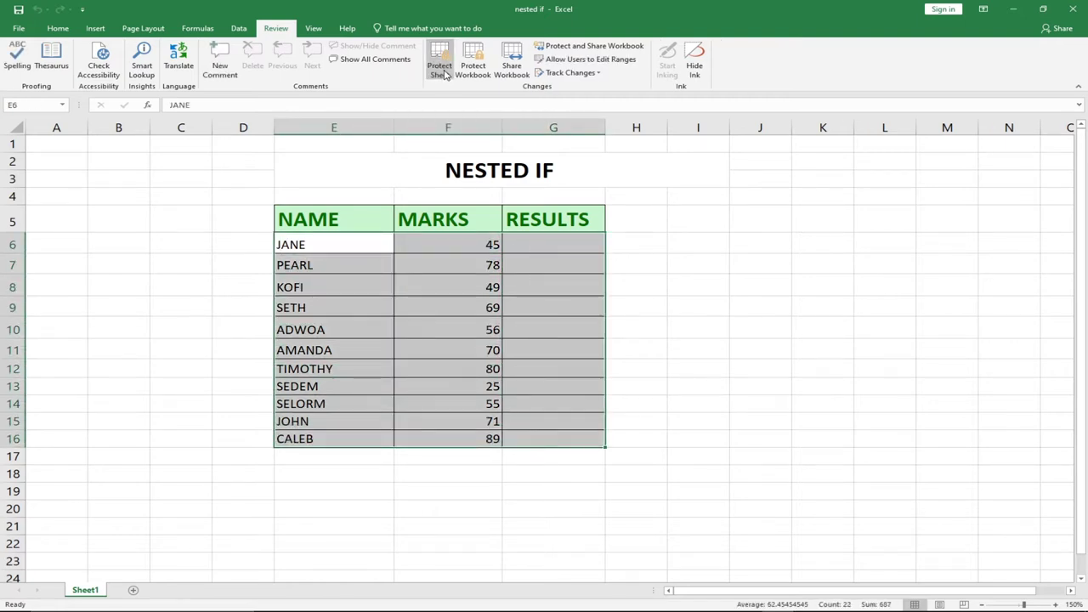
pyautogui.click(445, 73)
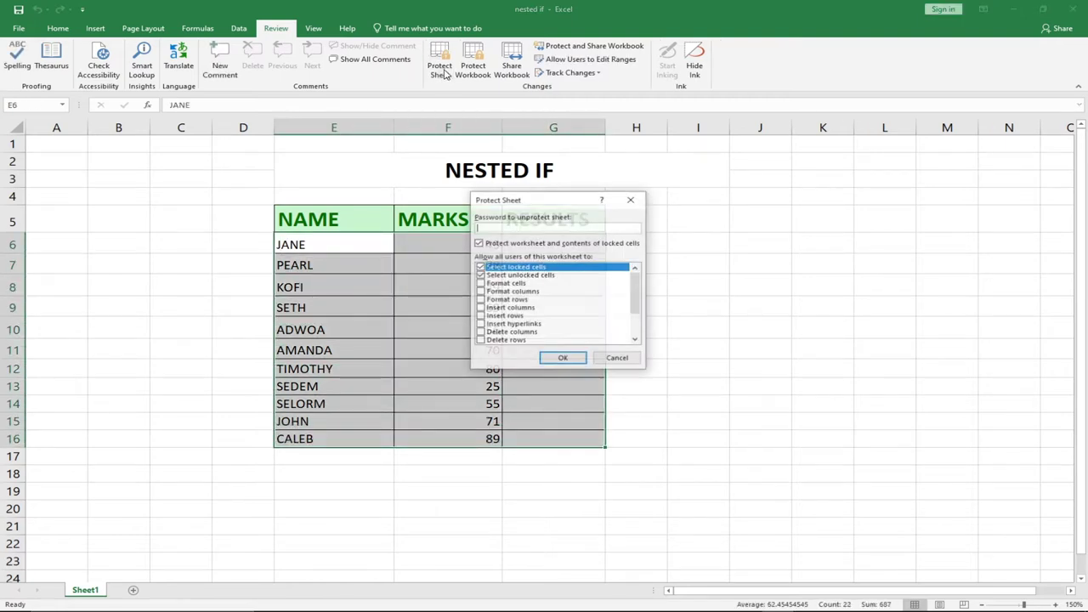
pyautogui.click(564, 357)
# Try editing SETH's mark in F9 and dismiss the protected-sheet warning.
pyautogui.click(477, 308)
pyautogui.doubleClick(479, 308)
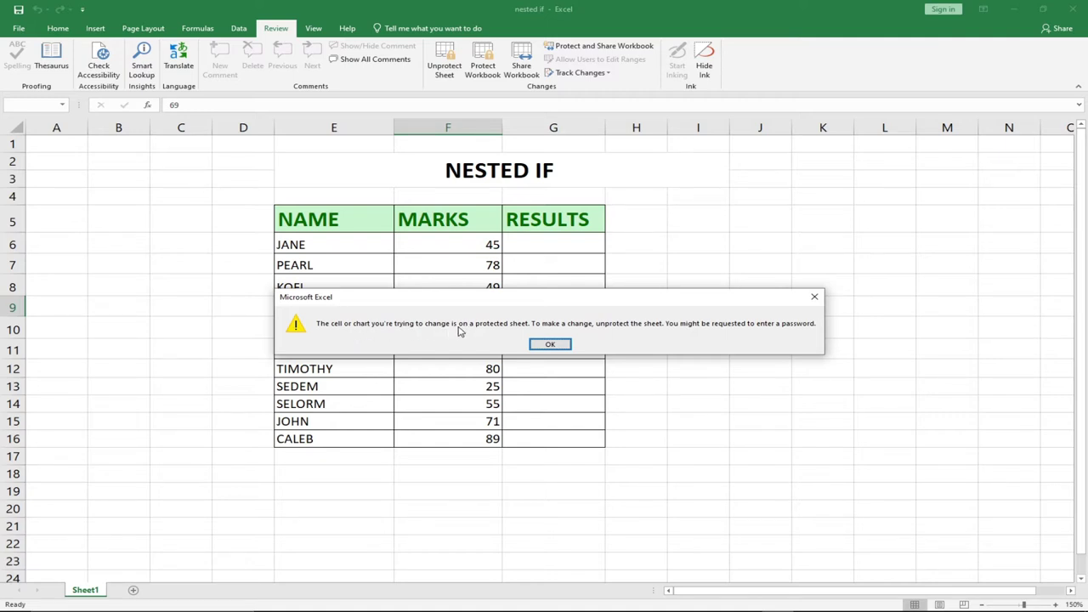
pyautogui.click(550, 345)
# Select the table body E6:G16 and unprotect the sheet.
pyautogui.click(459, 289)
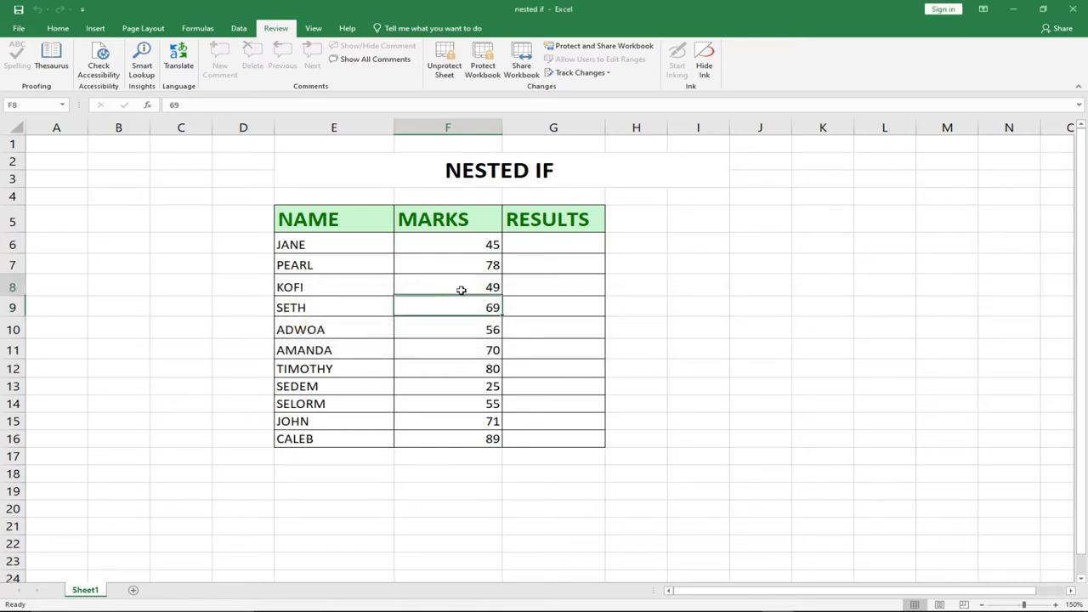
pyautogui.moveTo(281, 240); pyautogui.dragTo(546, 440)
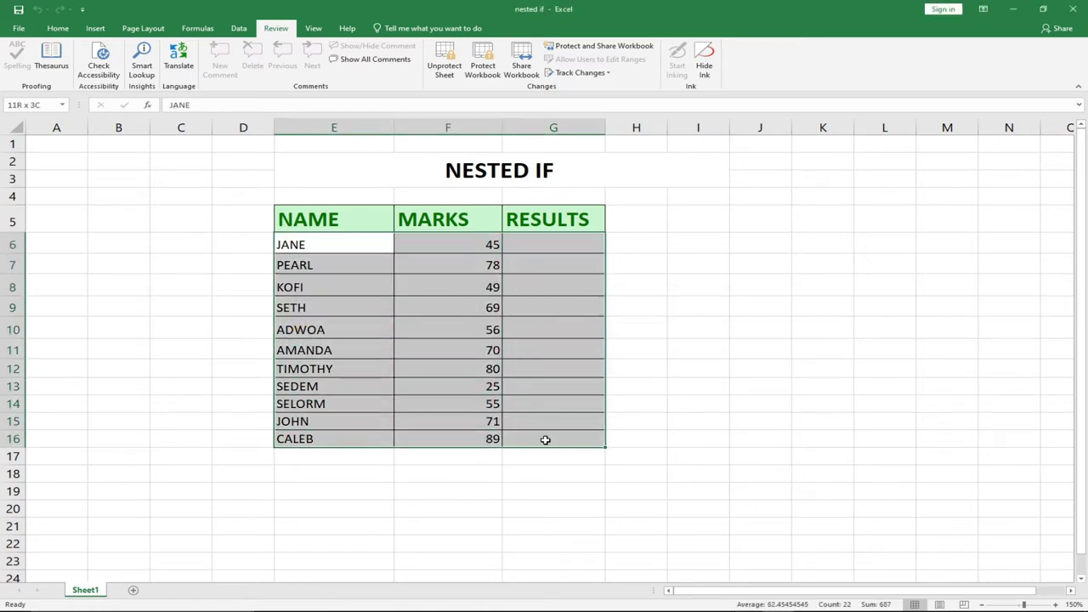
pyautogui.click(450, 79)
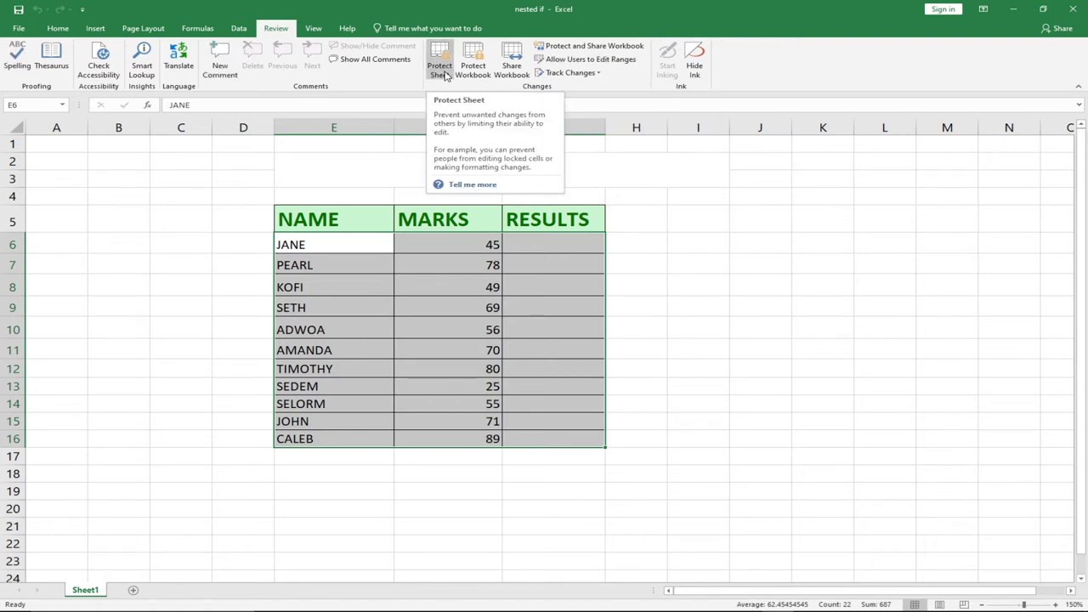
# Open Protect Sheet twice and close it without protecting, leaving the sheet editable.
pyautogui.click(446, 77)
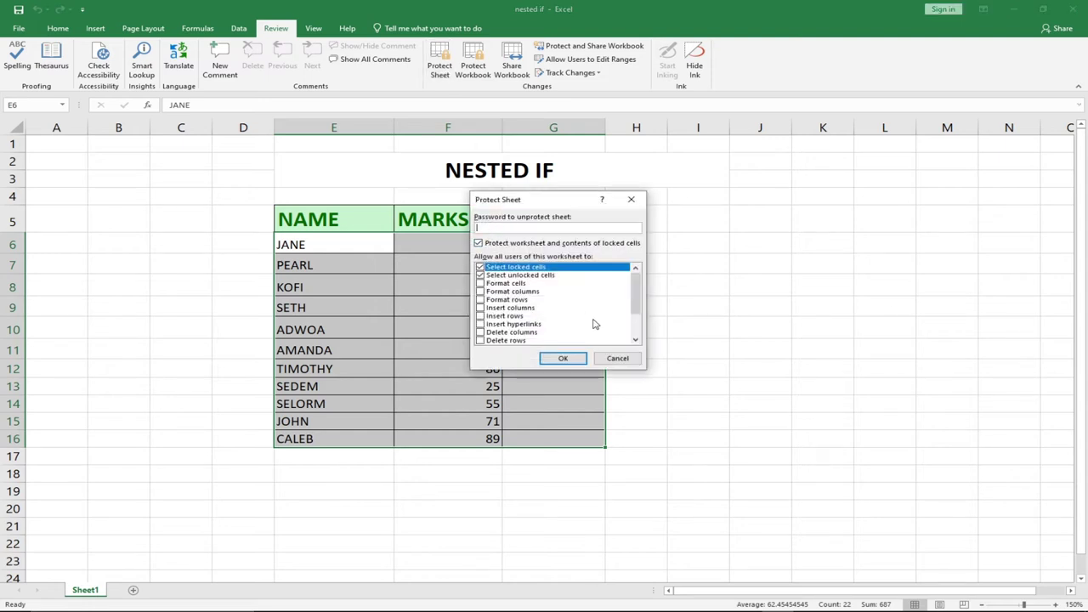
pyautogui.click(631, 199)
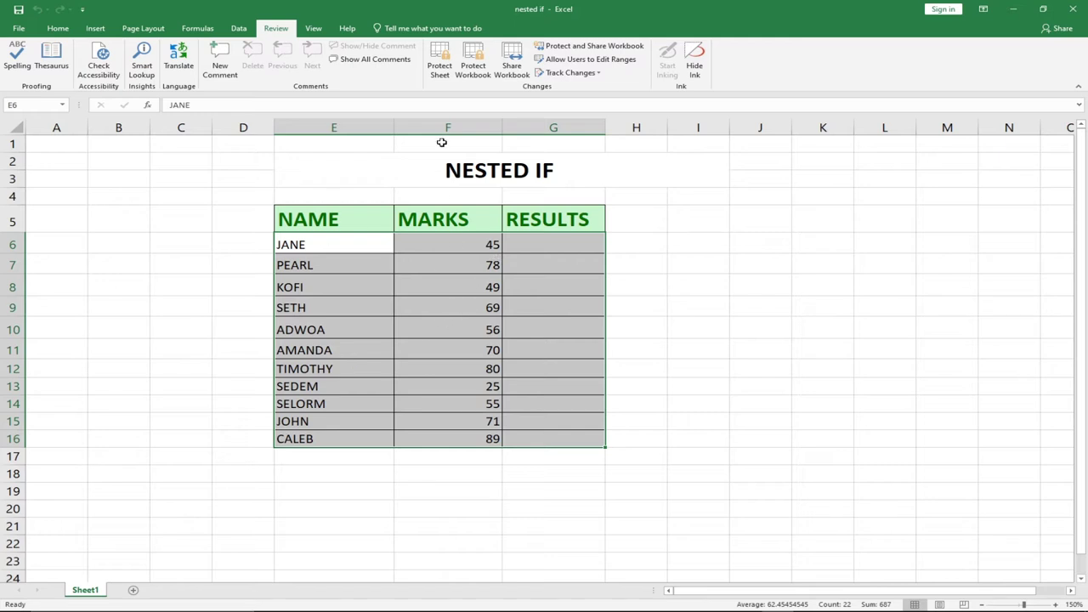
pyautogui.click(440, 72)
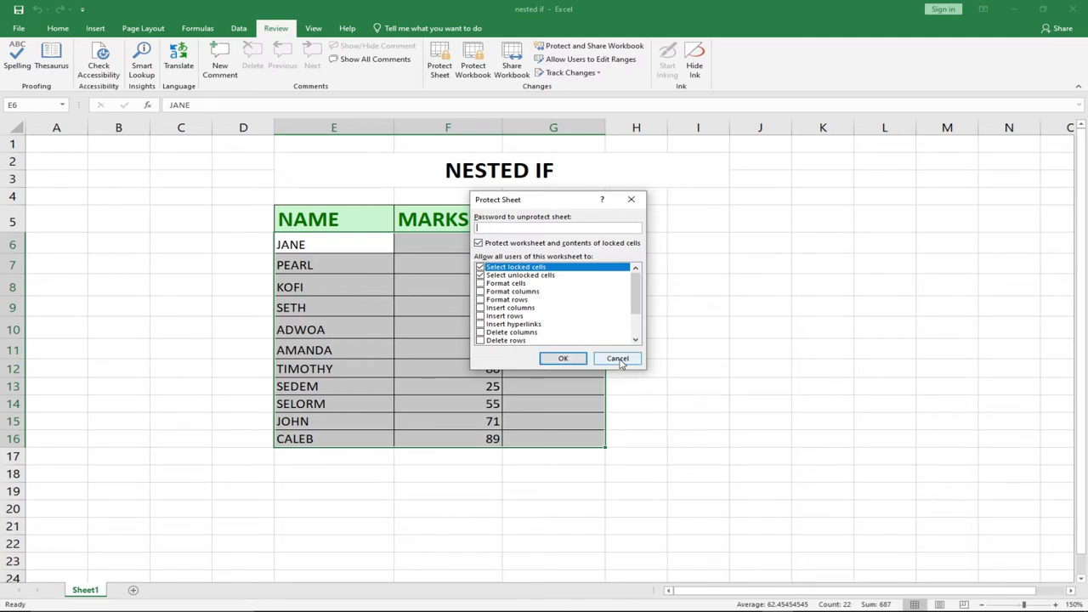
pyautogui.click(618, 359)
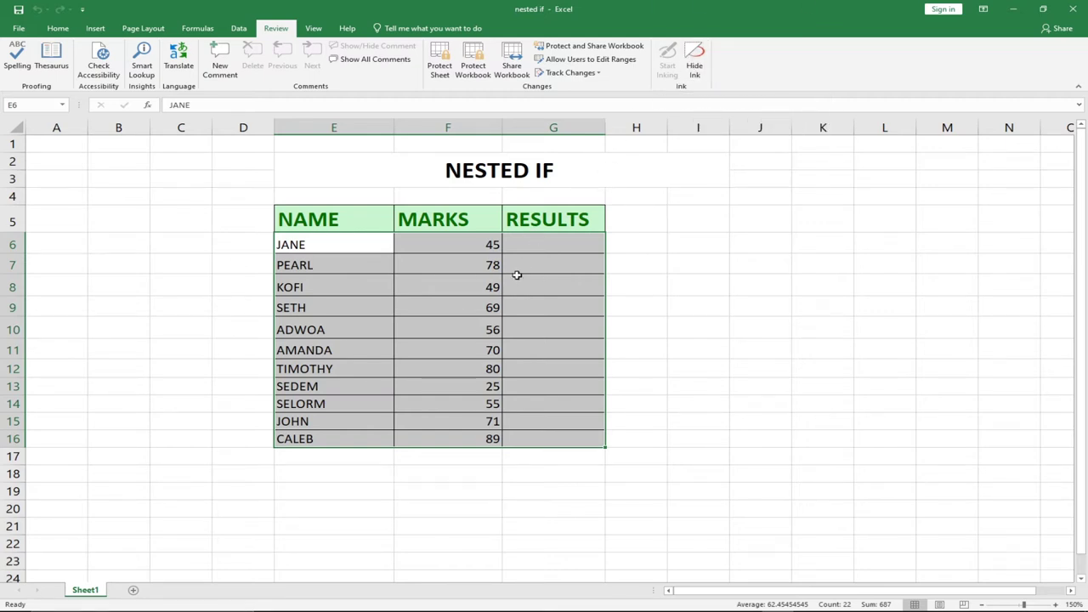
pyautogui.click(444, 368)
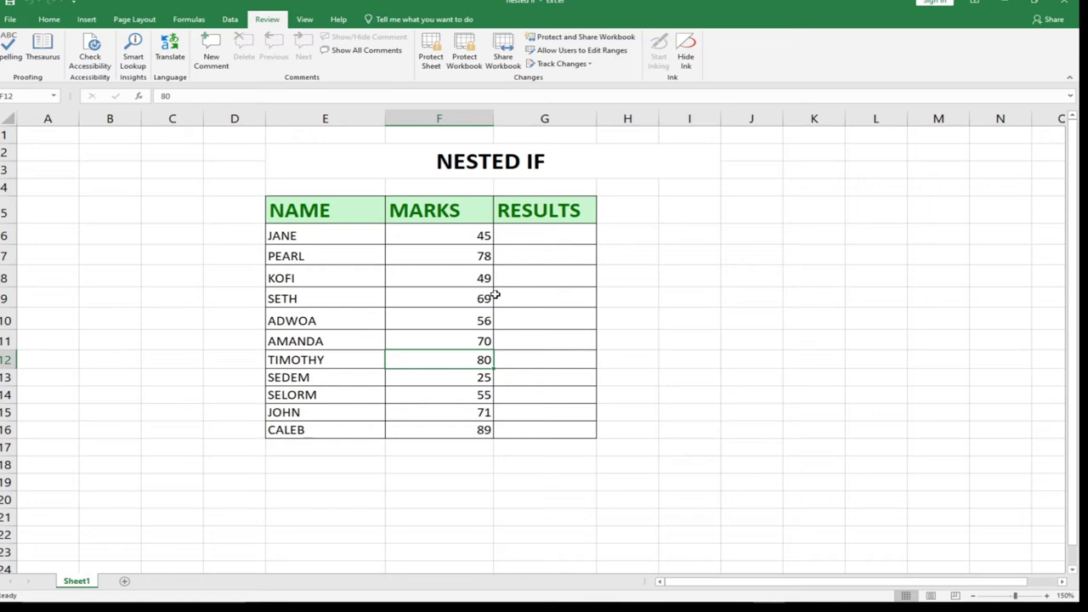
# Go to the File tab's Info page for the nested if workbook.
pyautogui.click(10, 19)
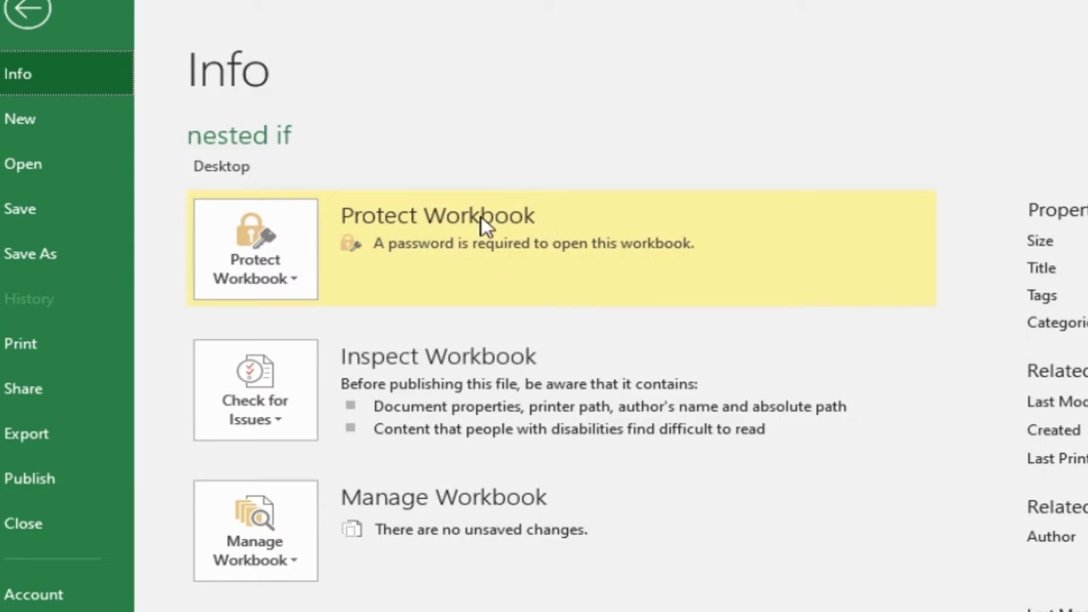
# Delete the open password under Encrypt with Password and return to the worksheet.
pyautogui.click(289, 272)
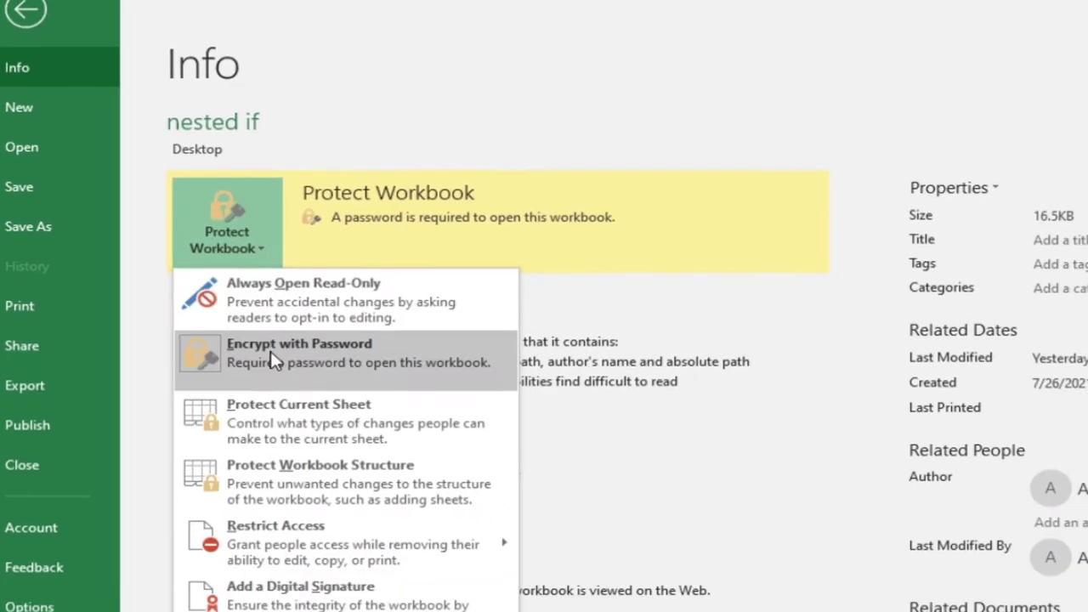
pyautogui.click(247, 313)
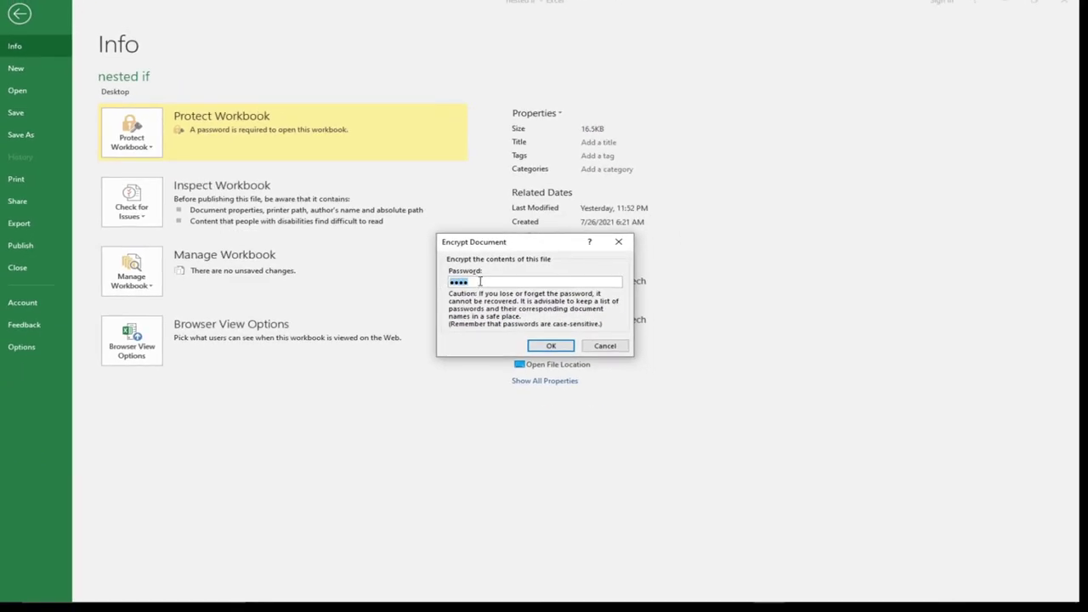
pyautogui.press('BackSpace')
pyautogui.click(551, 346)
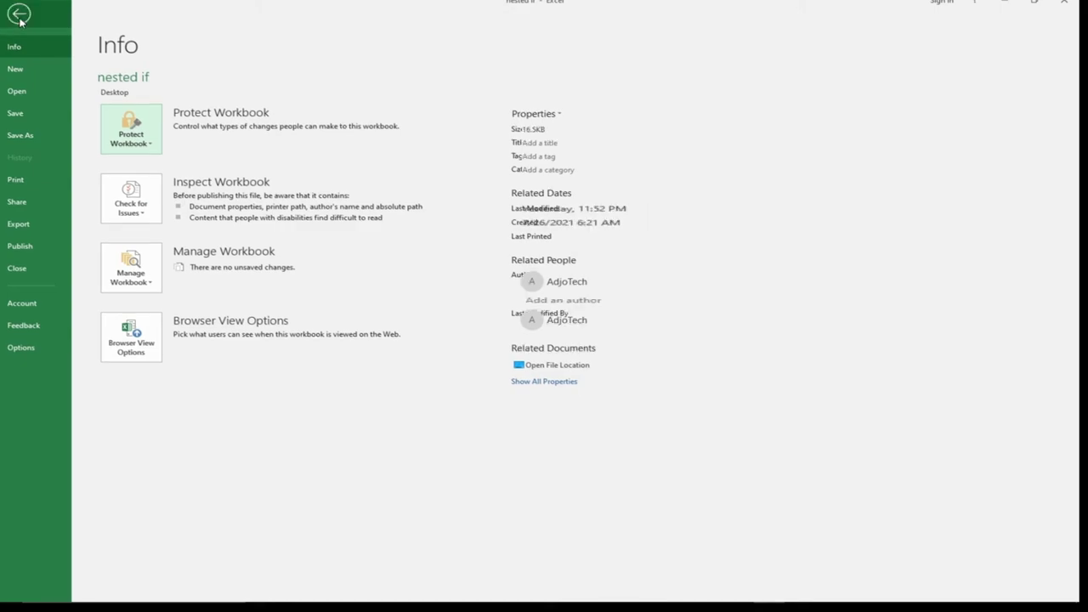
pyautogui.click(19, 14)
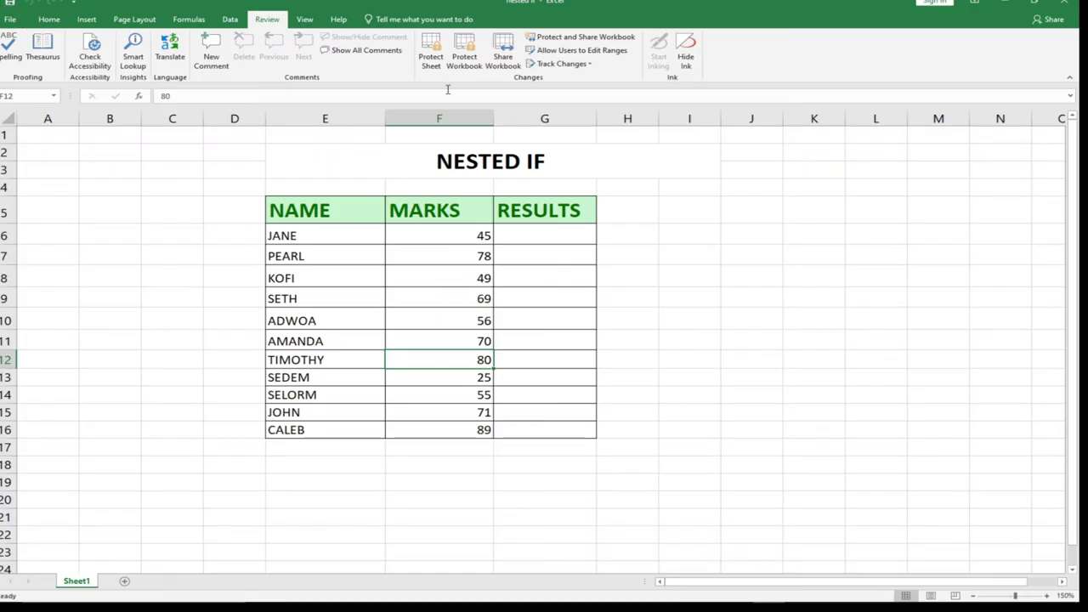
pyautogui.click(1064, 3)
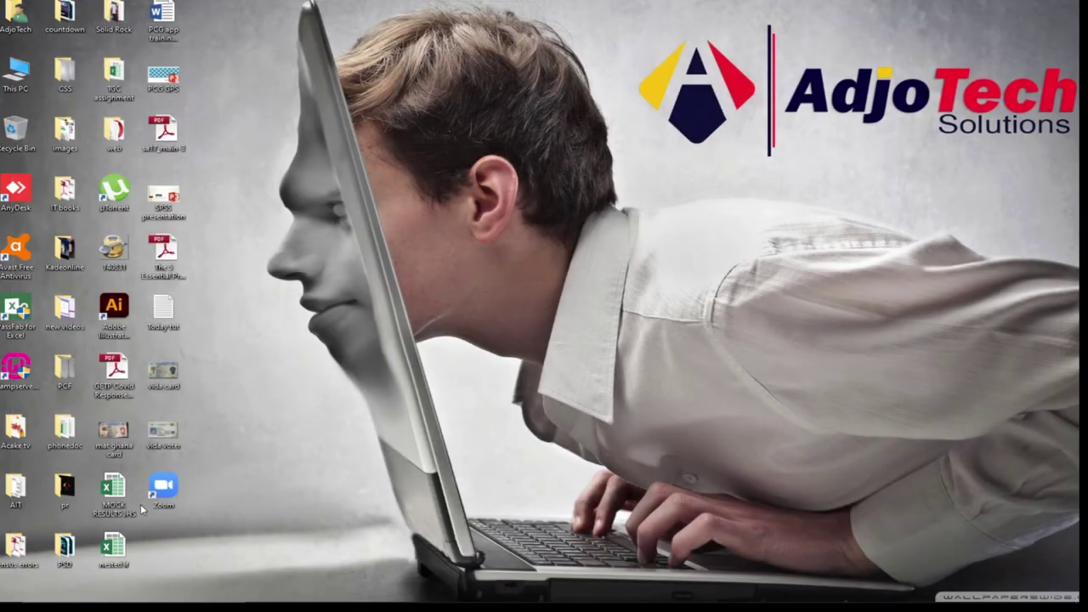
pyautogui.doubleClick(130, 554)
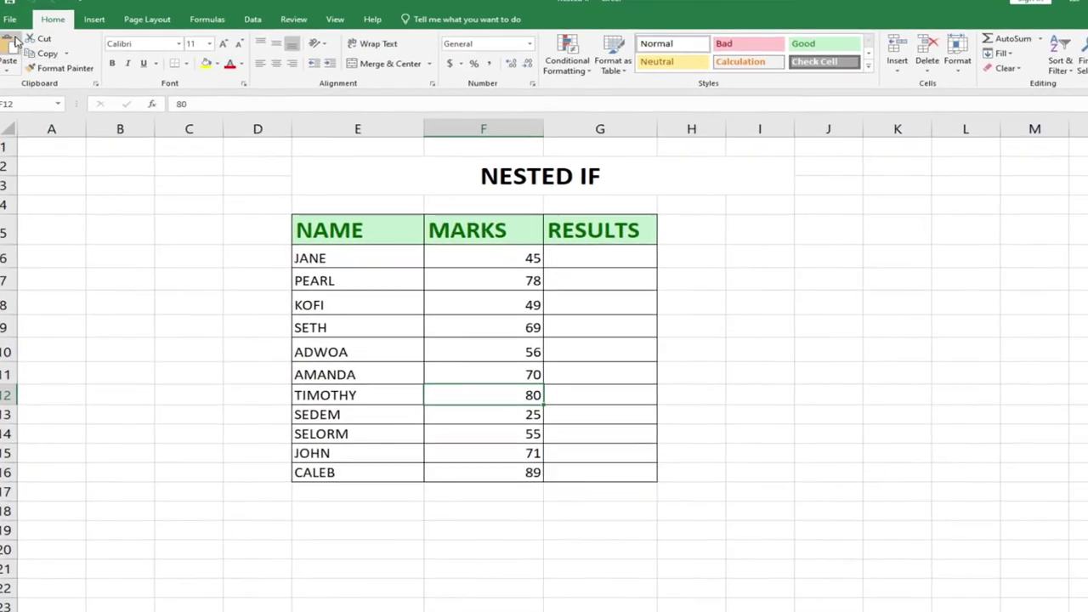
# Encrypt the nested if workbook with a new open password, entered and confirmed twice.
pyautogui.click(9, 19)
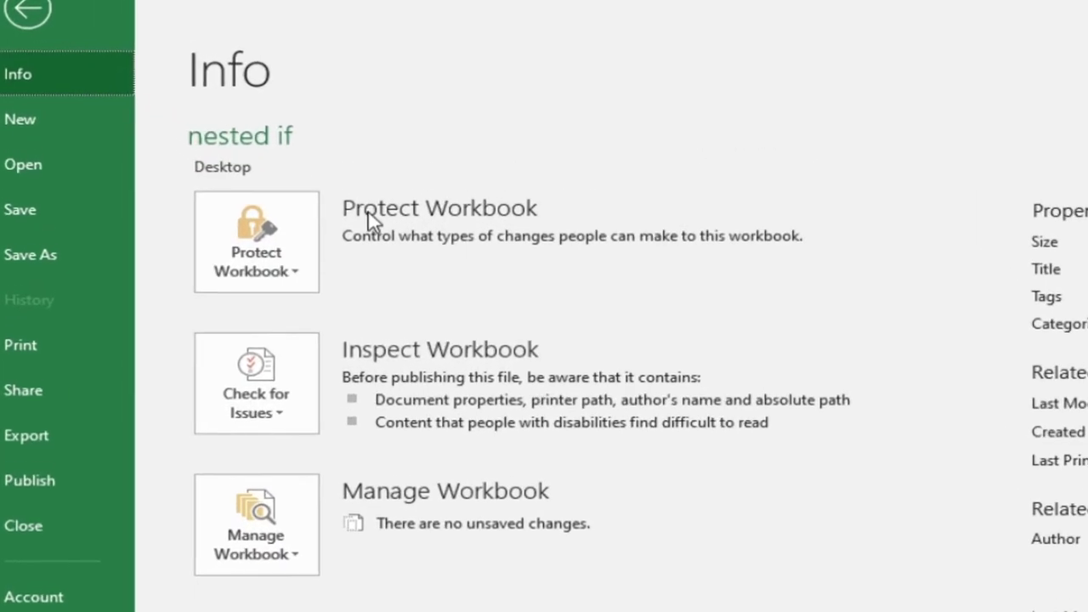
pyautogui.click(333, 291)
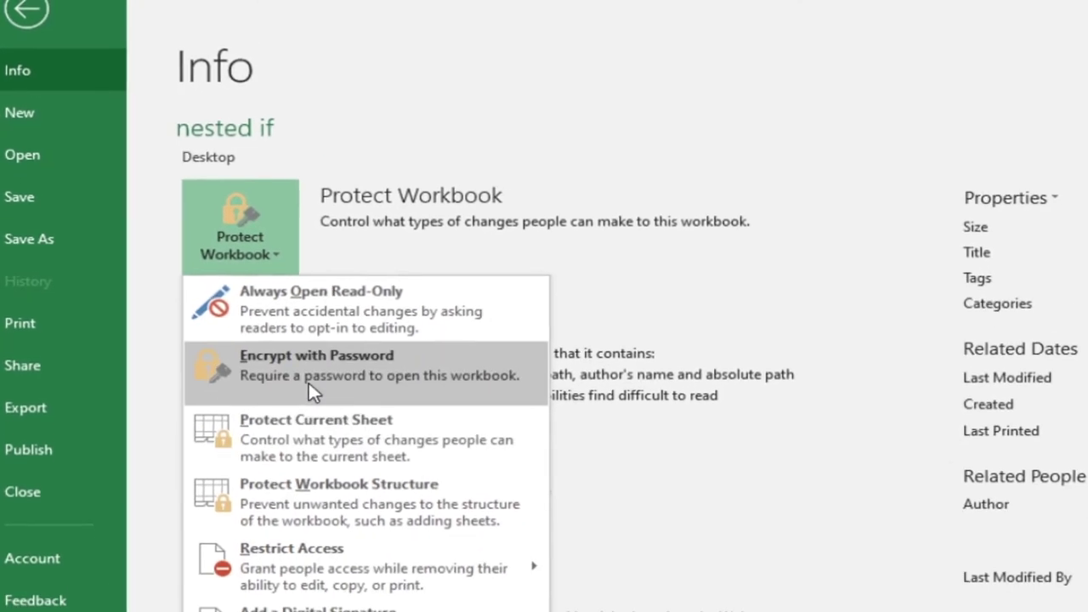
pyautogui.click(260, 310)
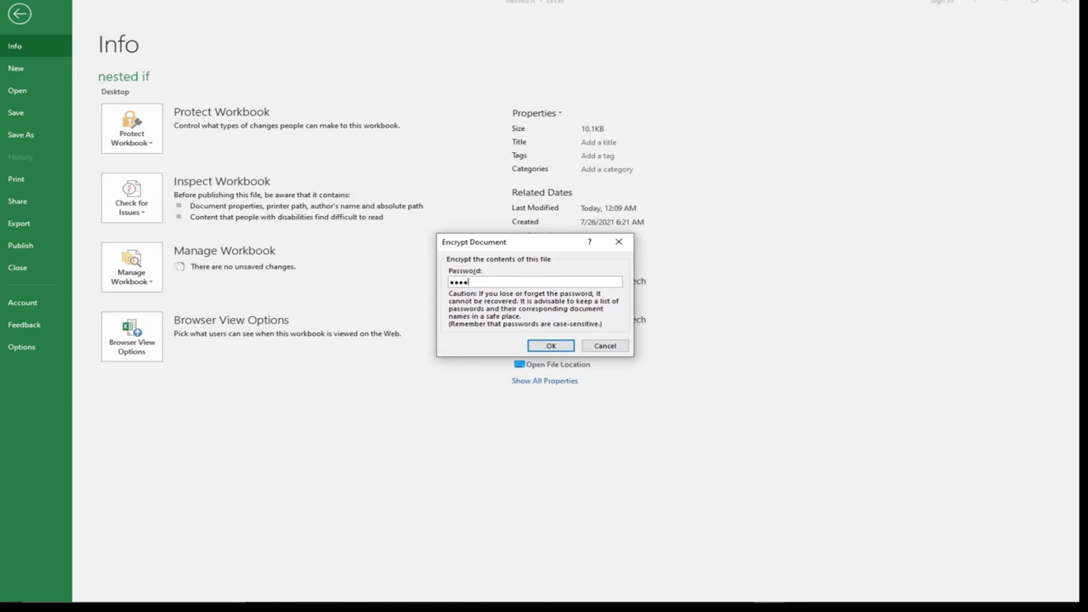
pyautogui.write('1234')
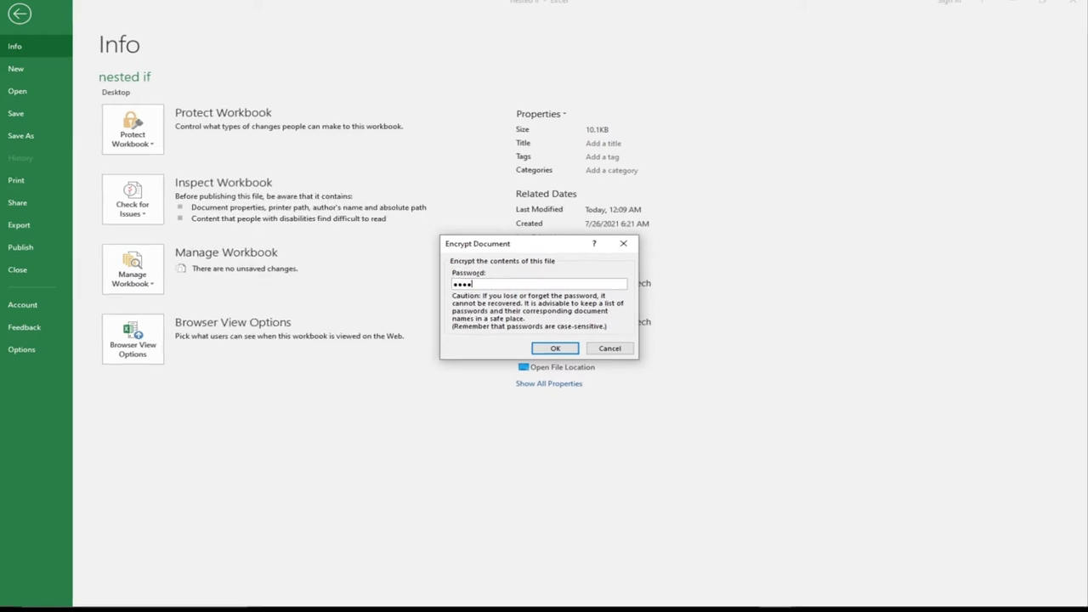
pyautogui.click(561, 348)
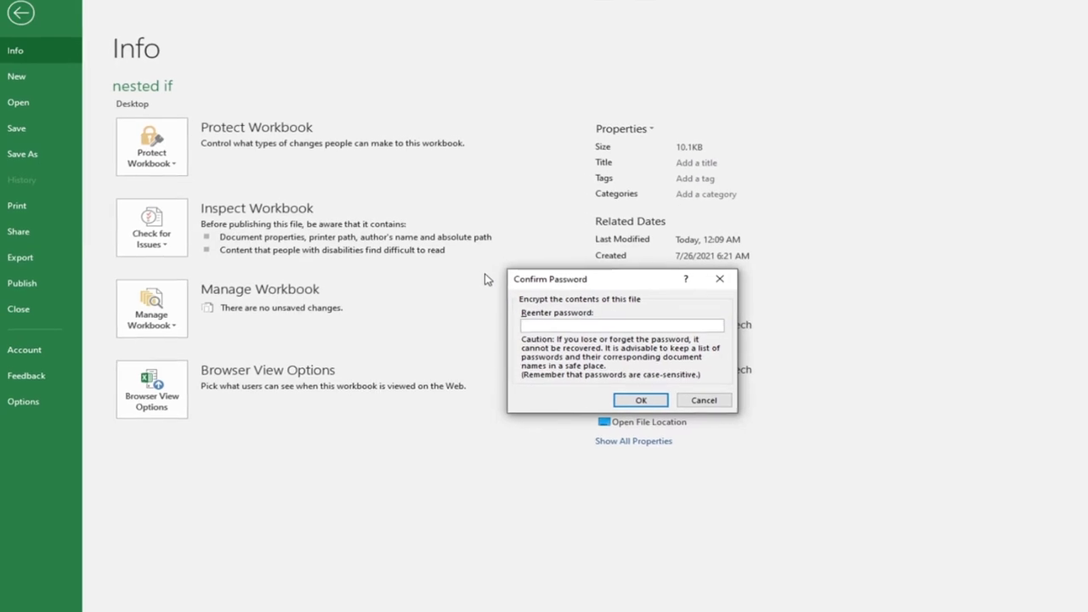
pyautogui.write('1234')
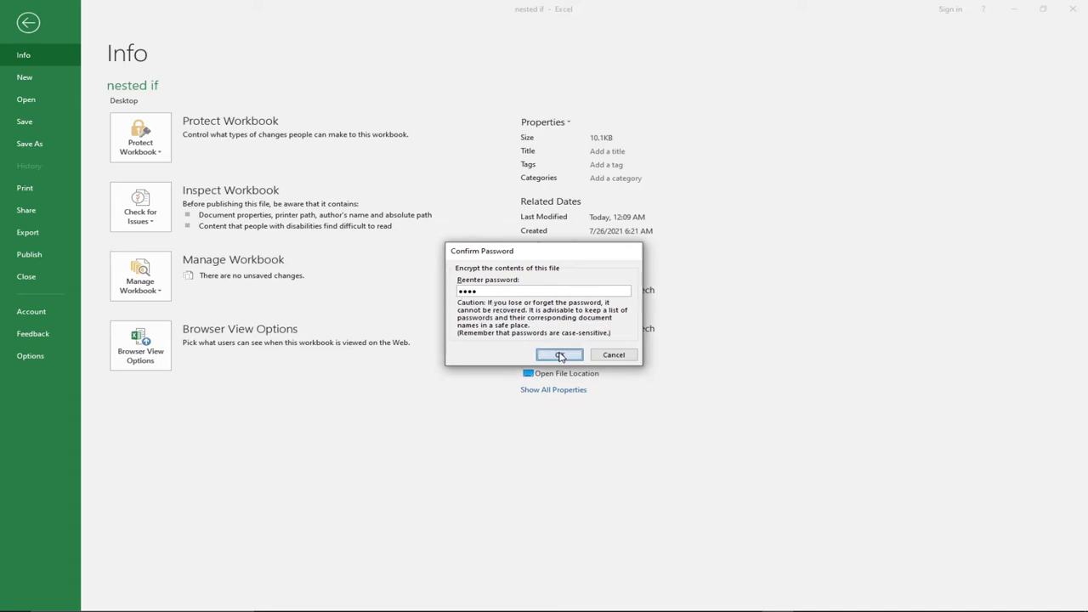
pyautogui.click(561, 357)
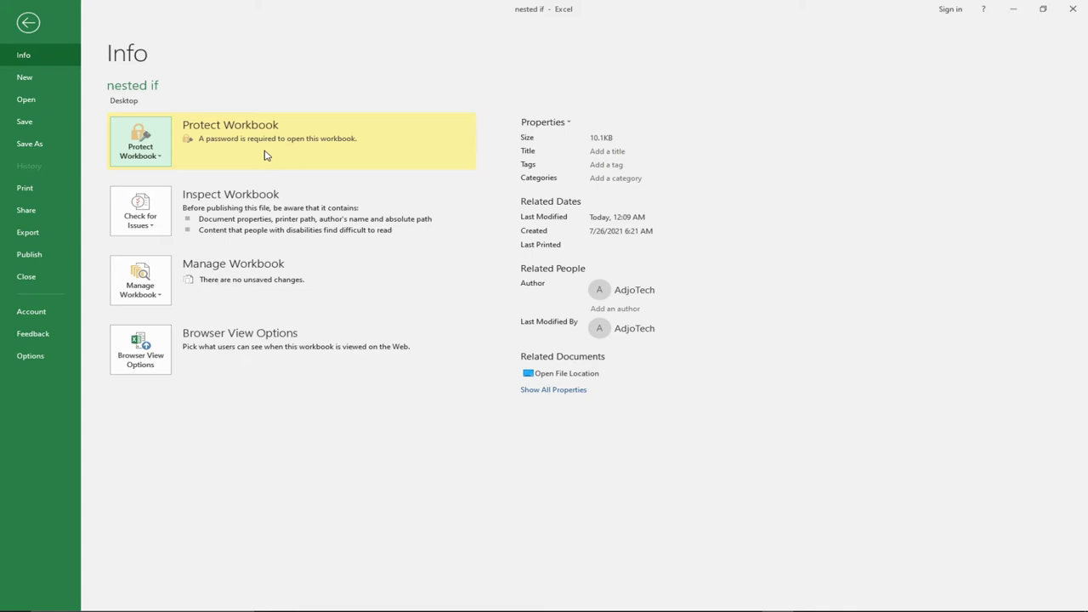
pyautogui.click(29, 24)
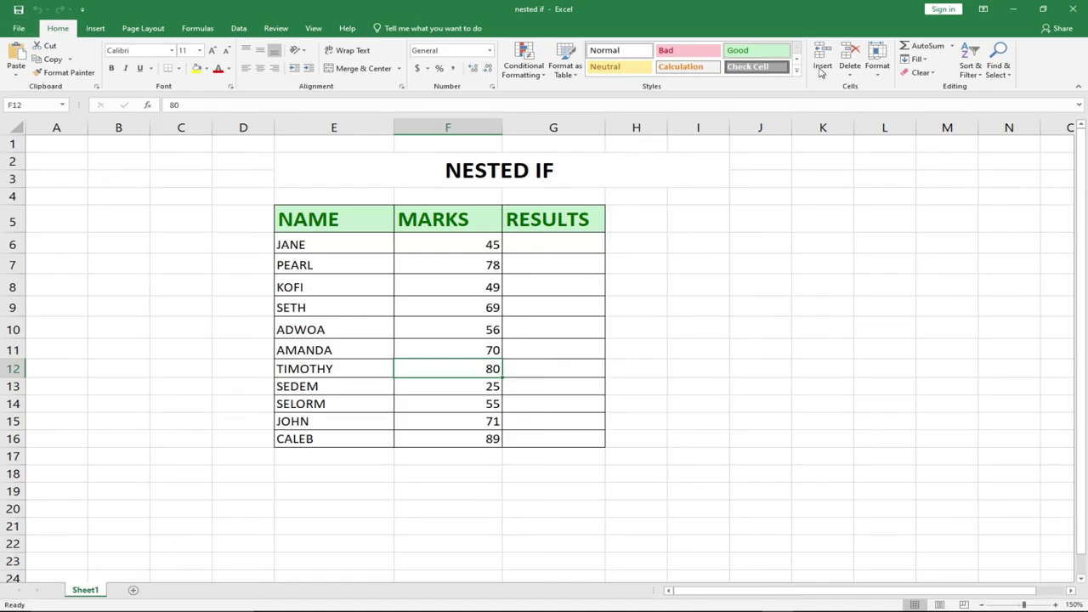
# Close Excel, reopen nested if from the desktop with the correct password, then close it.
pyautogui.click(1072, 8)
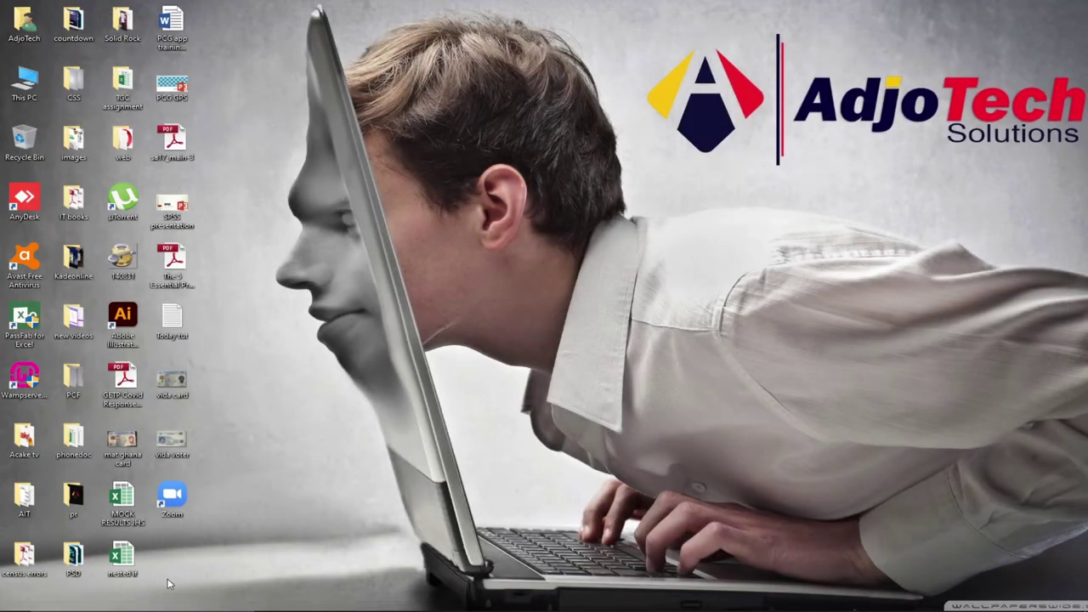
pyautogui.doubleClick(121, 556)
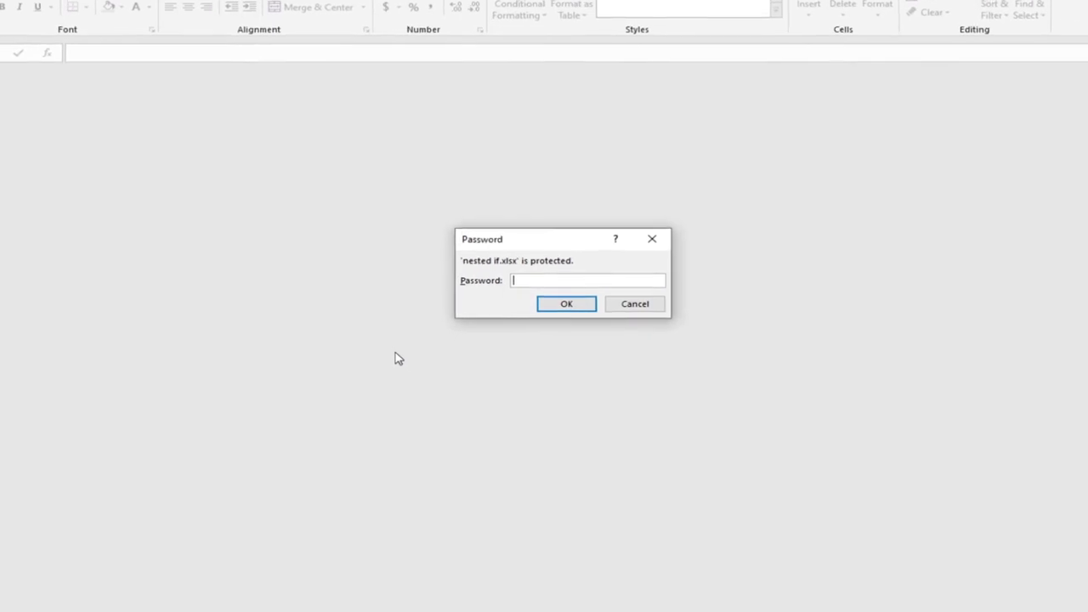
pyautogui.write('1234')
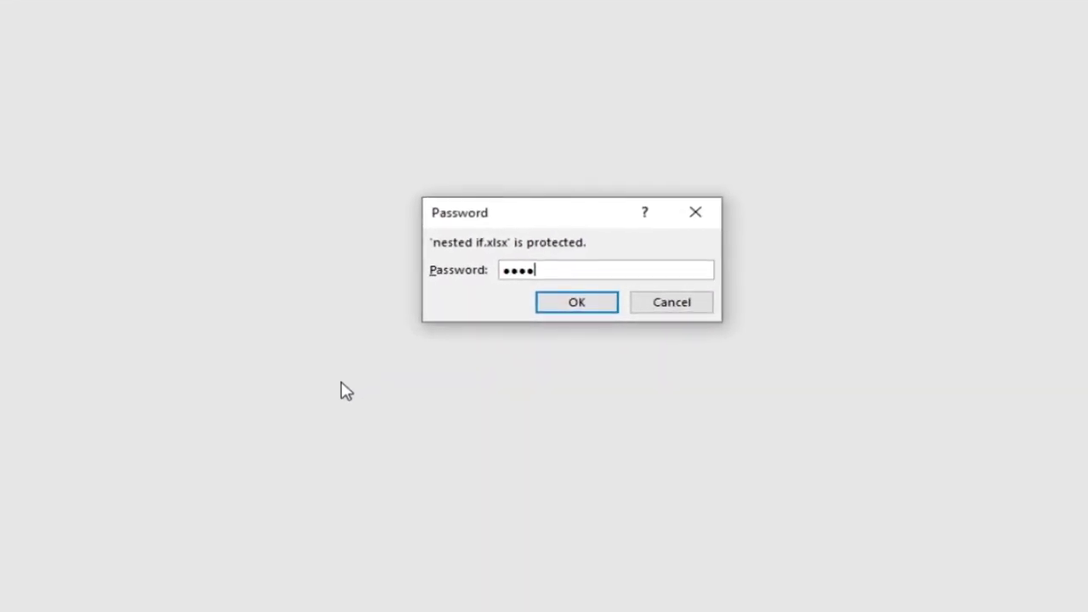
pyautogui.click(577, 303)
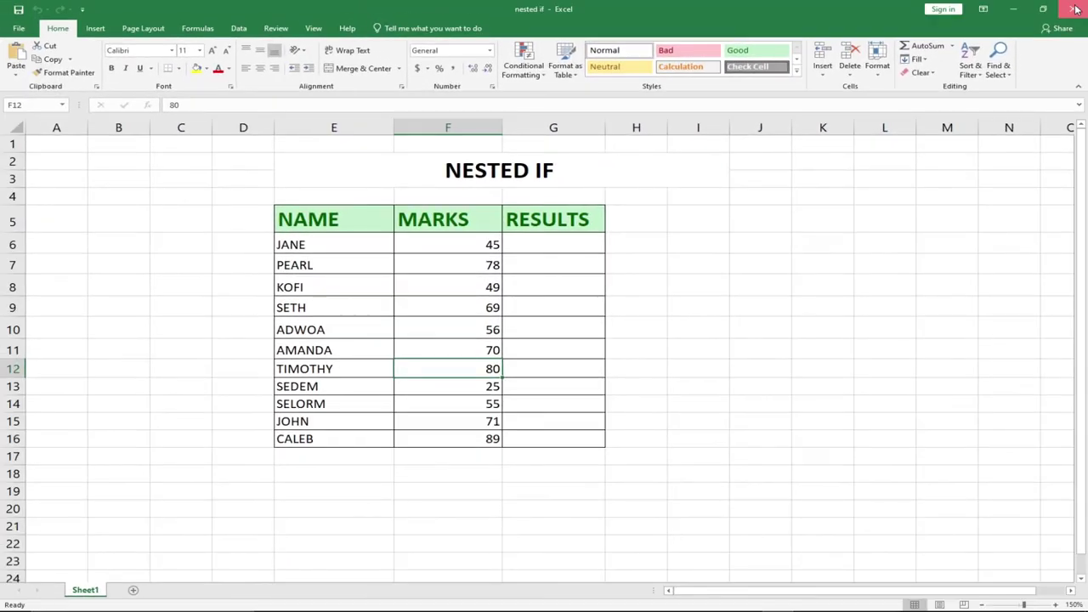
pyautogui.click(1085, 3)
# Reopen nested if with a wrong password and dismiss the incorrect-password error.
pyautogui.doubleClick(122, 556)
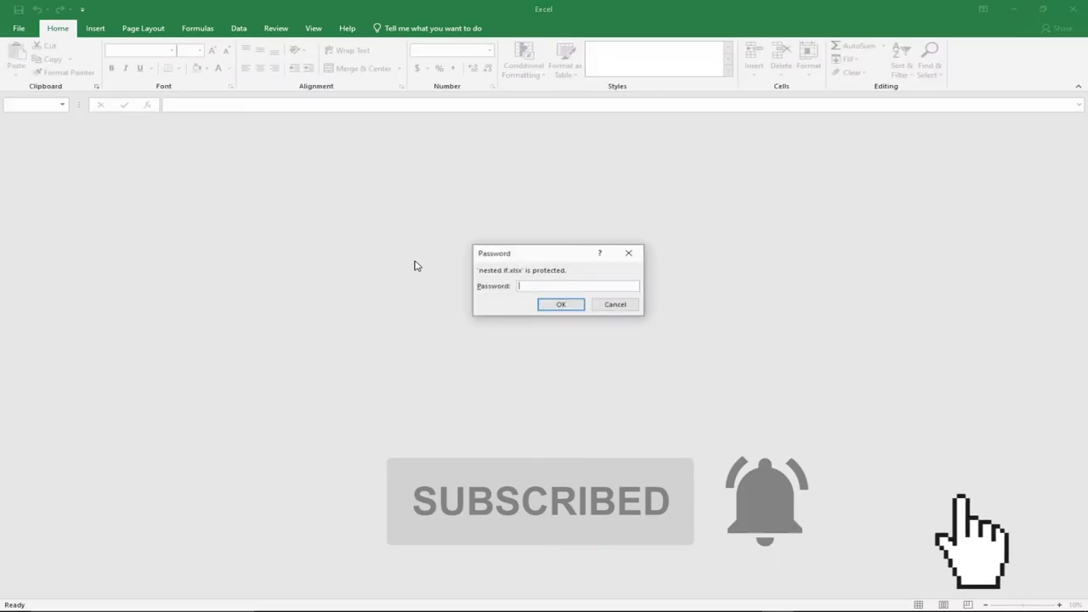
pyautogui.write('*****')
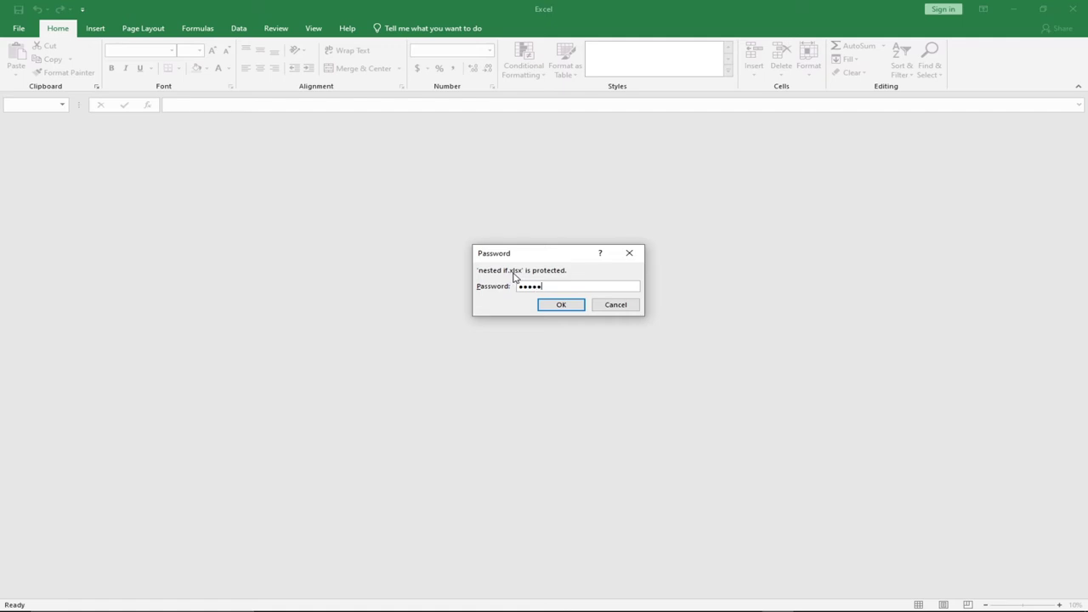
pyautogui.click(561, 306)
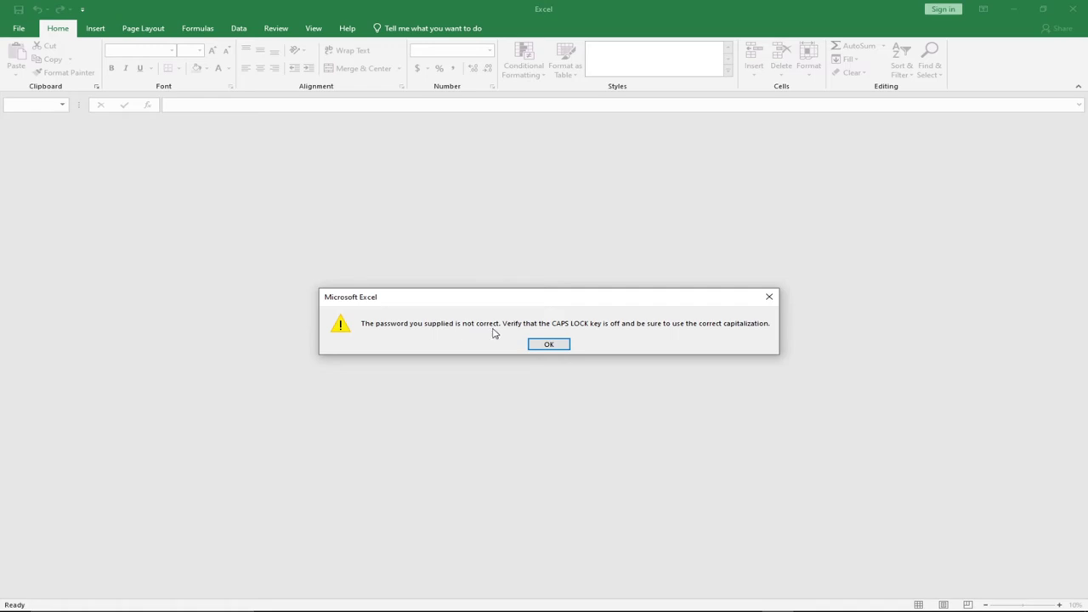
pyautogui.click(549, 344)
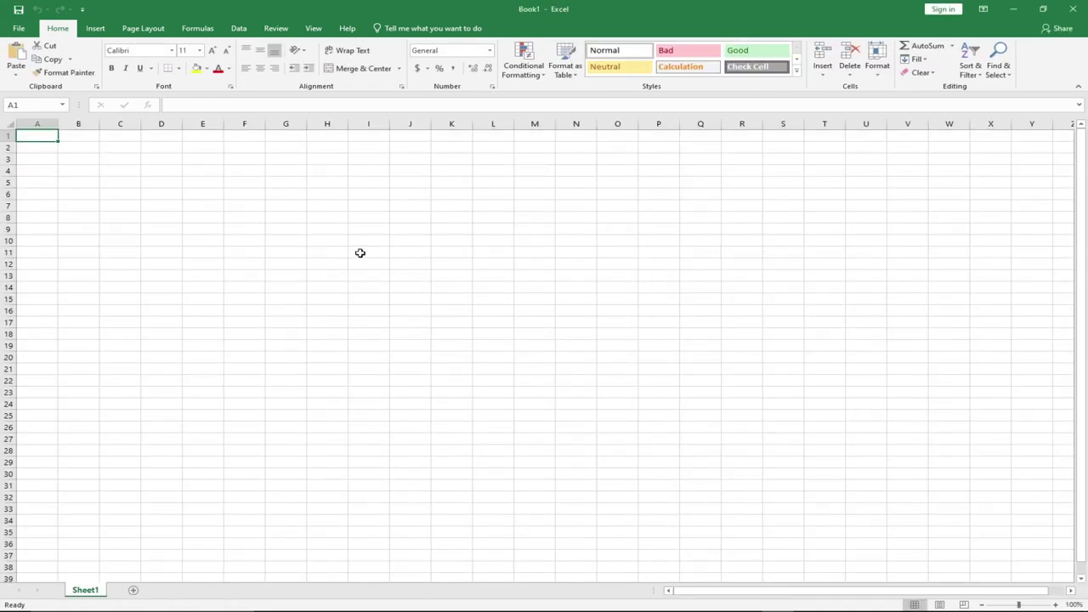
# Open nested if from Recent workbooks with the correct password, then close it and exit Excel.
pyautogui.click(17, 28)
pyautogui.press('Escape')
pyautogui.click(19, 29)
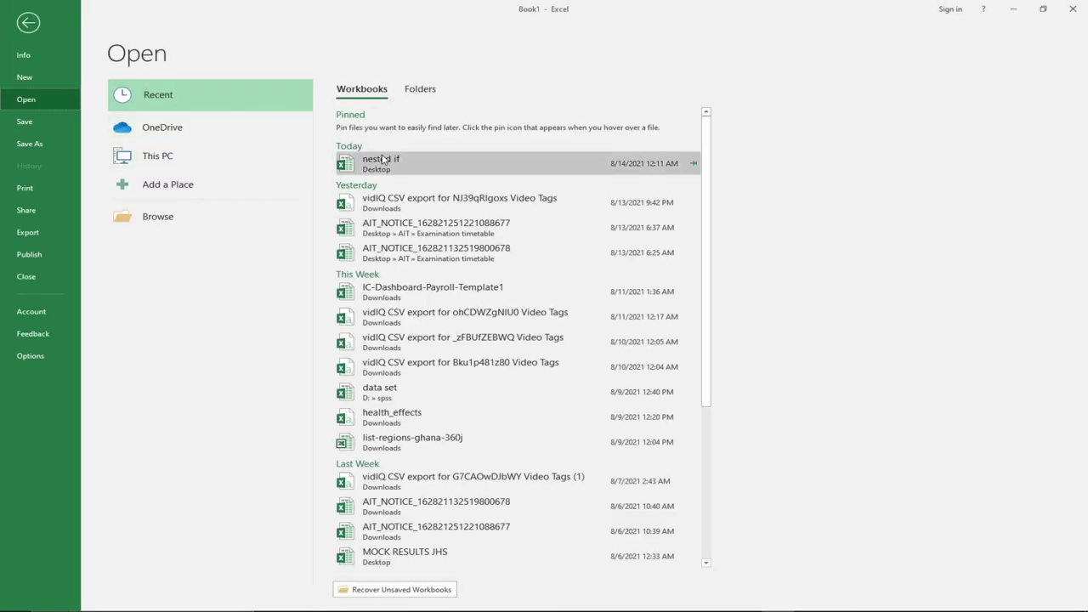
pyautogui.click(388, 162)
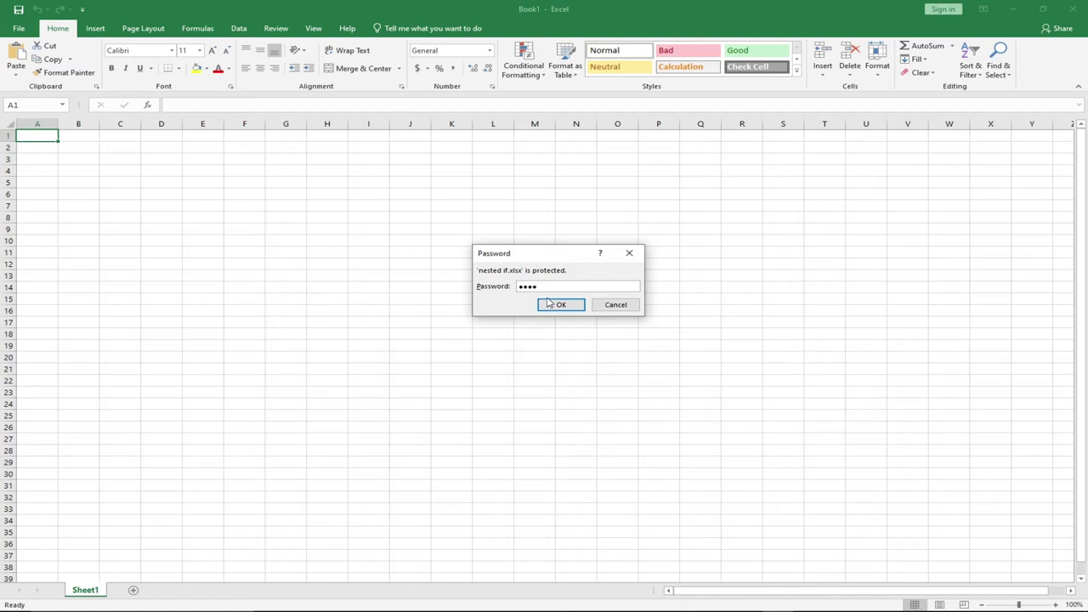
pyautogui.click(560, 304)
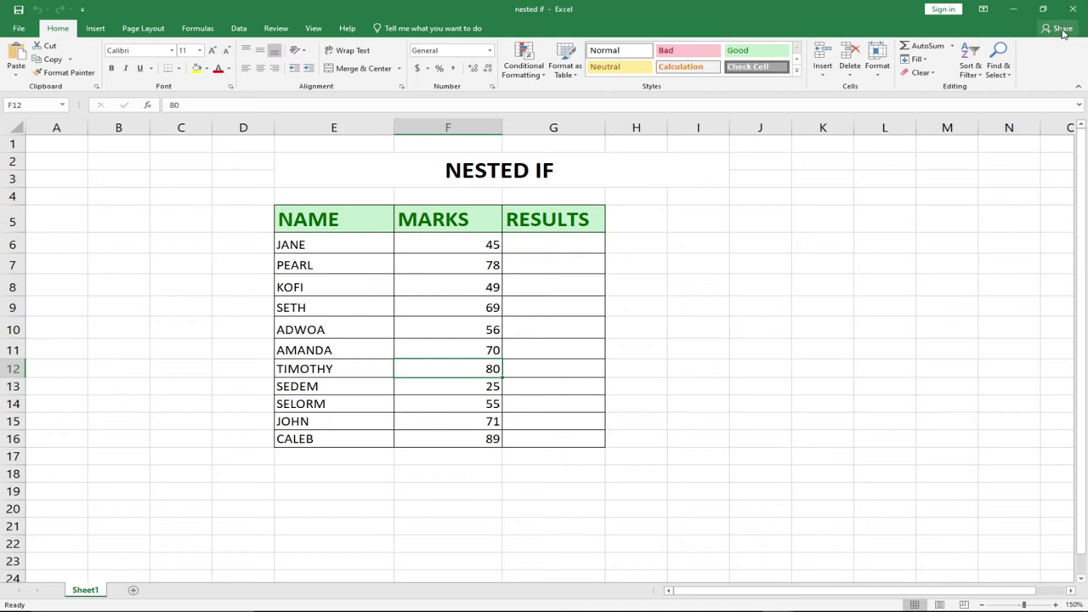
pyautogui.click(1078, 9)
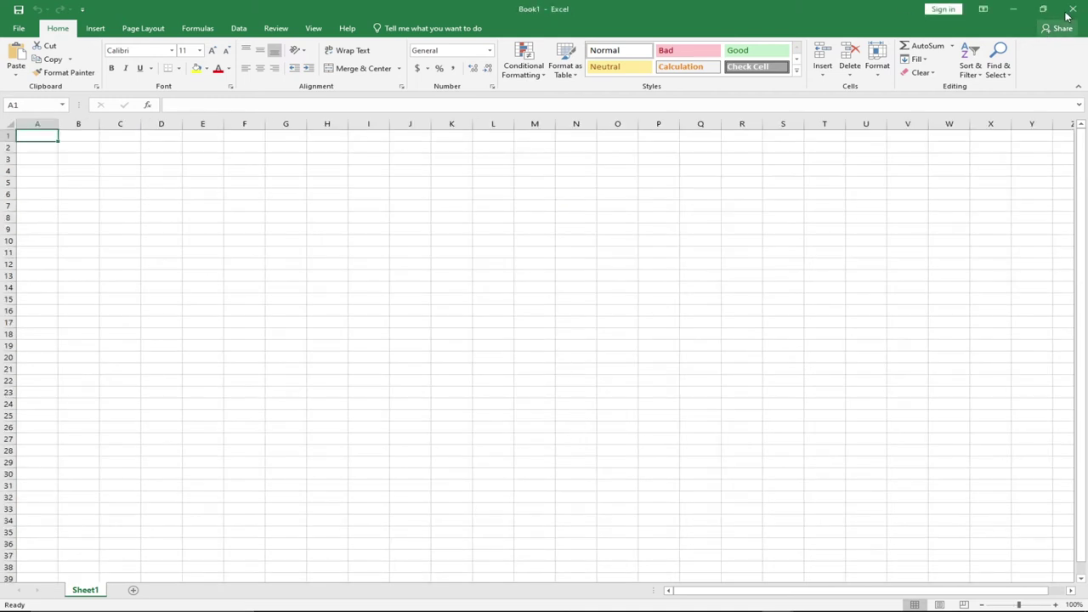
pyautogui.click(1073, 8)
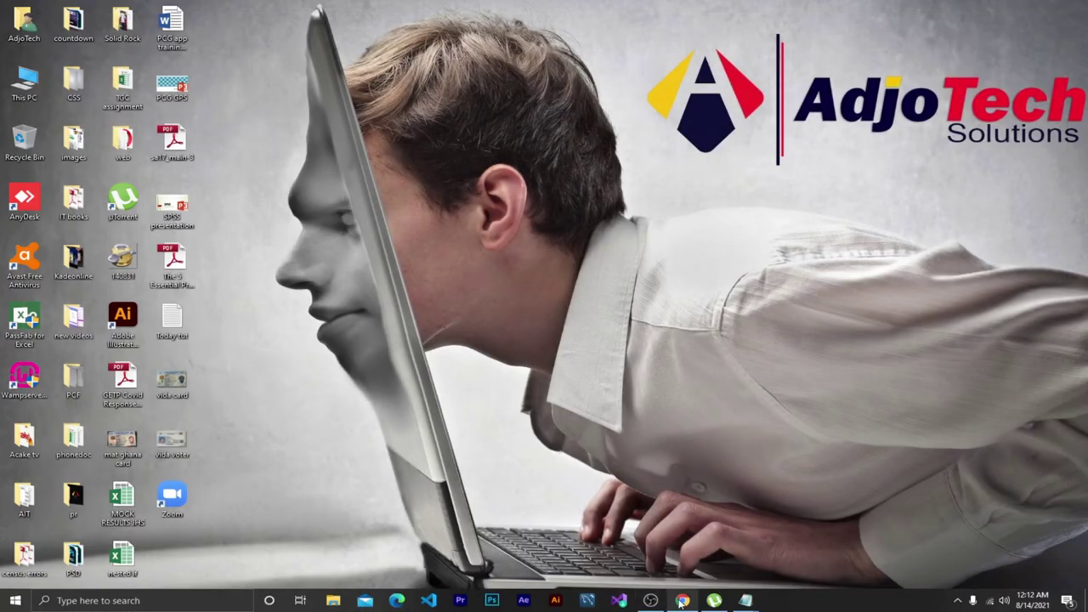
pyautogui.click(682, 599)
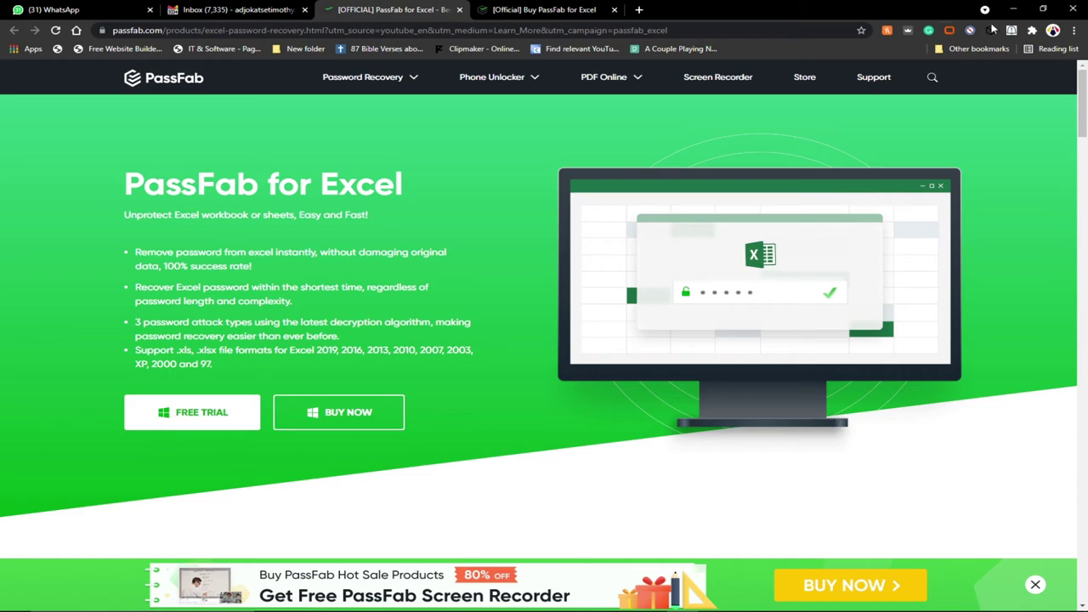
pyautogui.click(1013, 8)
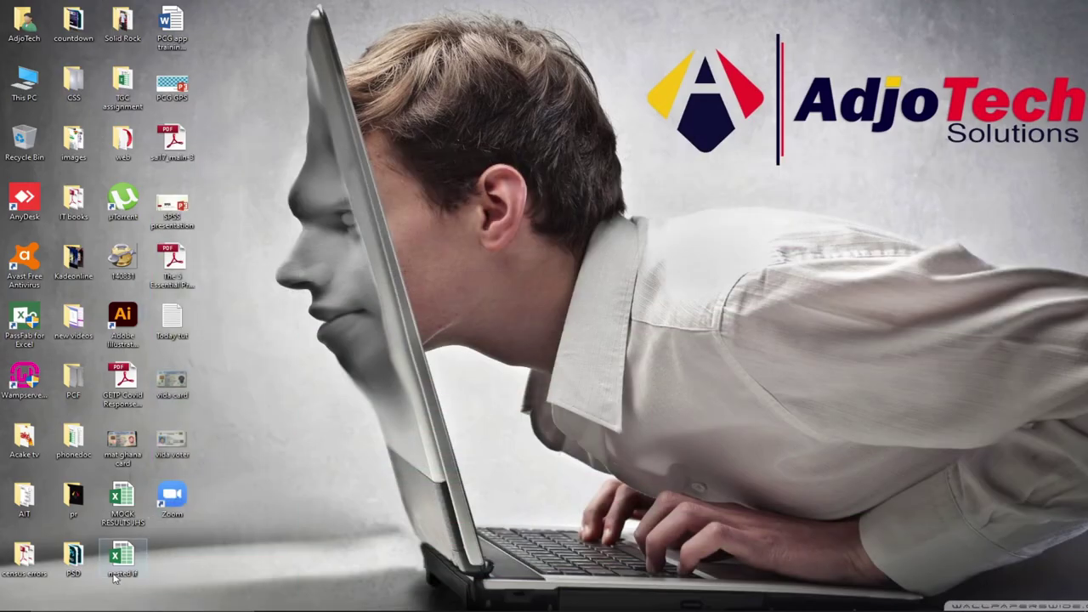
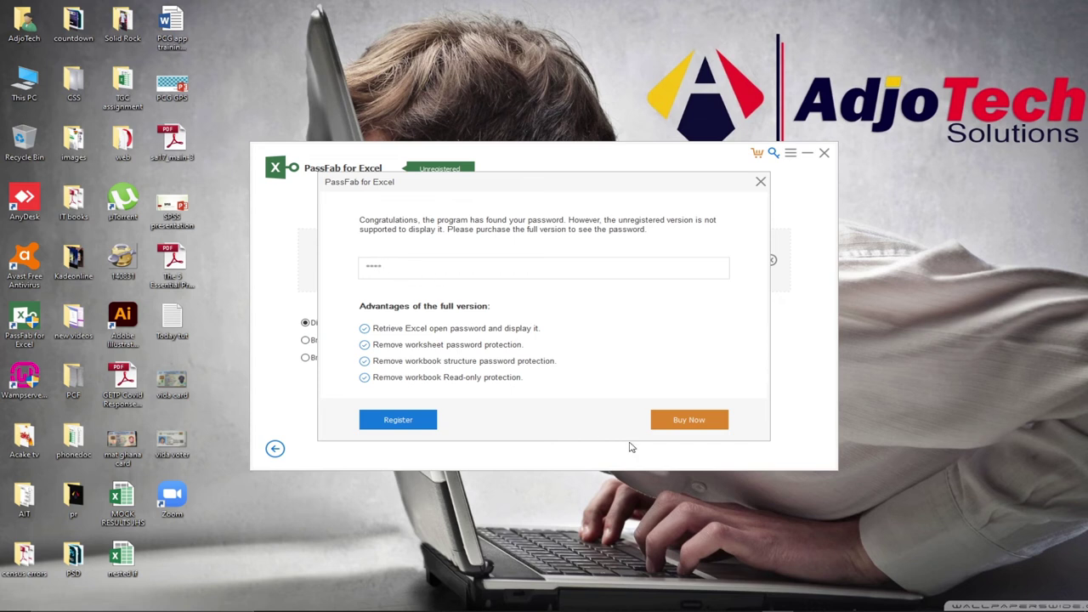
# Switch from the hidden-password notice to the PassFab for Excel product page in Chrome.
pyautogui.moveTo(389, 602)
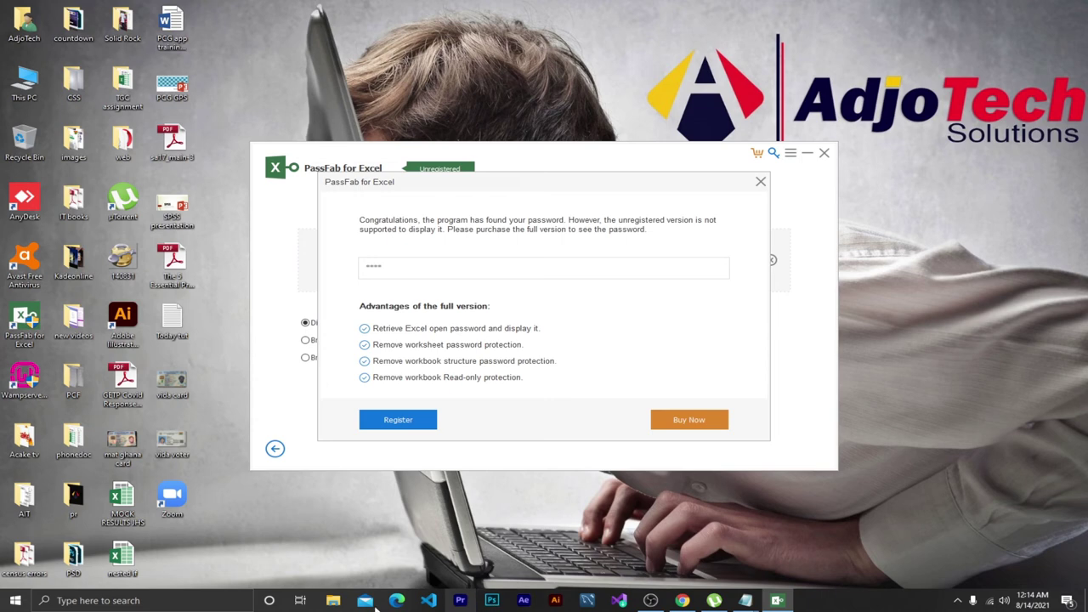
pyautogui.click(683, 600)
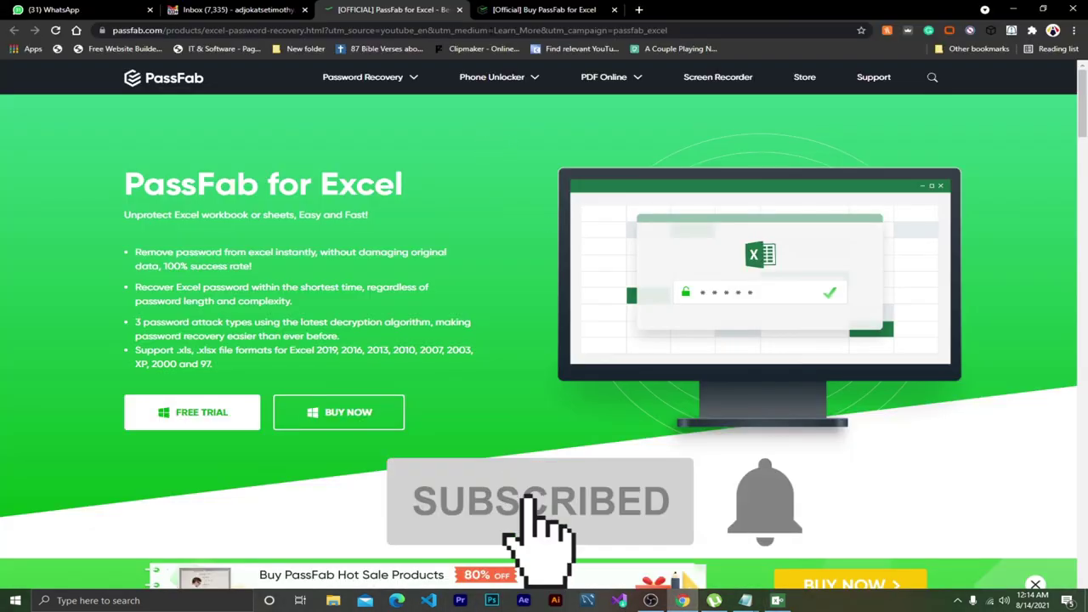
# View the Buy PassFab for Excel pricing ($15.95, $19.95, $39.95), then return to the PassFab notice.
pyautogui.hotkey('ctrl', 'Tab')
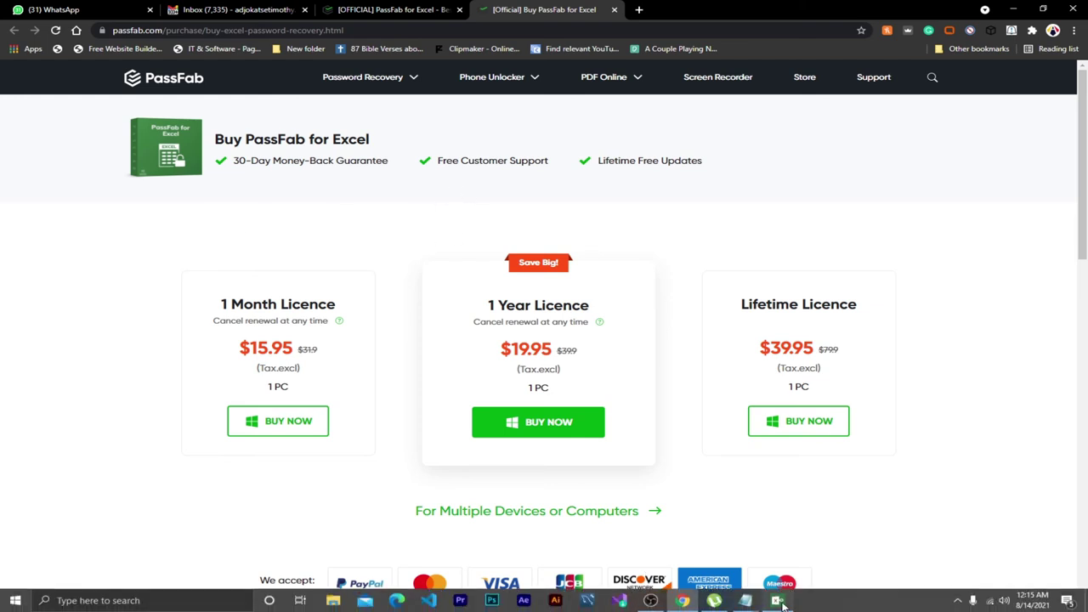
pyautogui.click(778, 600)
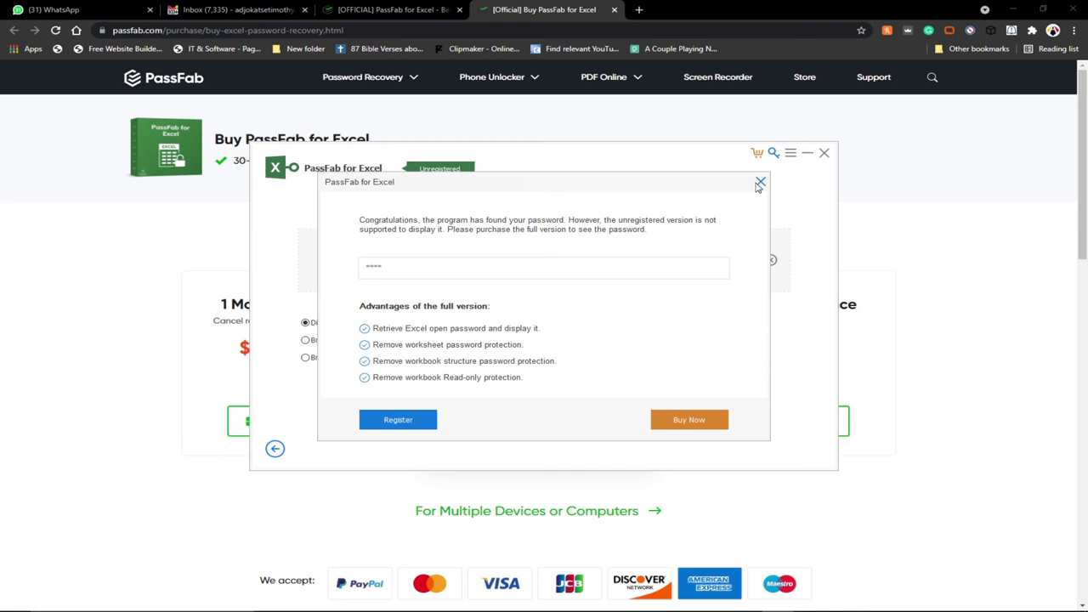
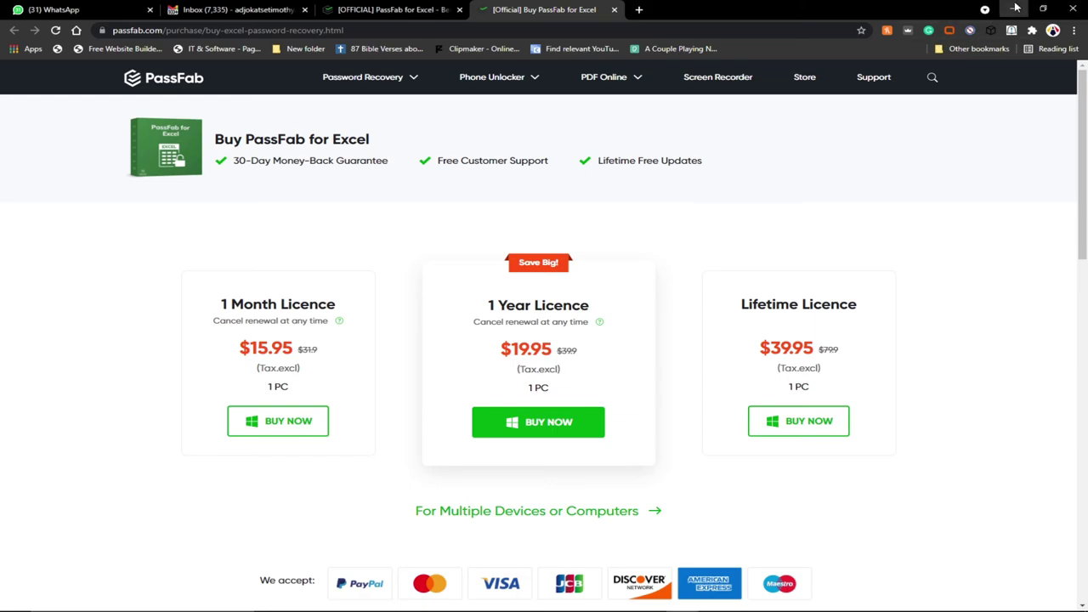
# Minimize the Chrome window showing the PassFab purchase page to reveal the desktop.
pyautogui.click(1013, 9)
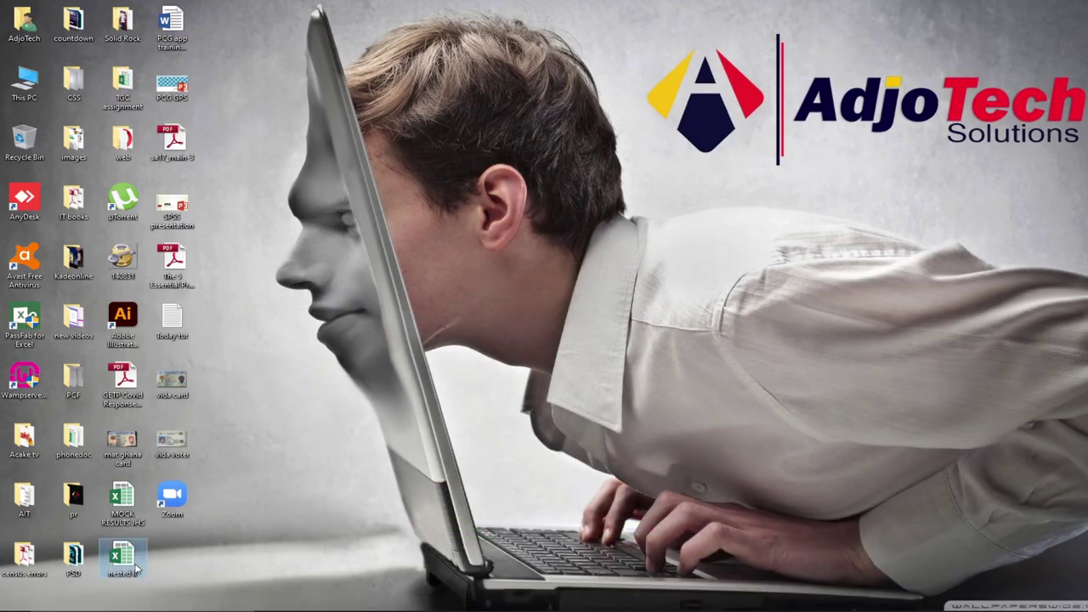
# Open the 'nested if' workbook from the desktop and unlock it with its password.
pyautogui.doubleClick(136, 568)
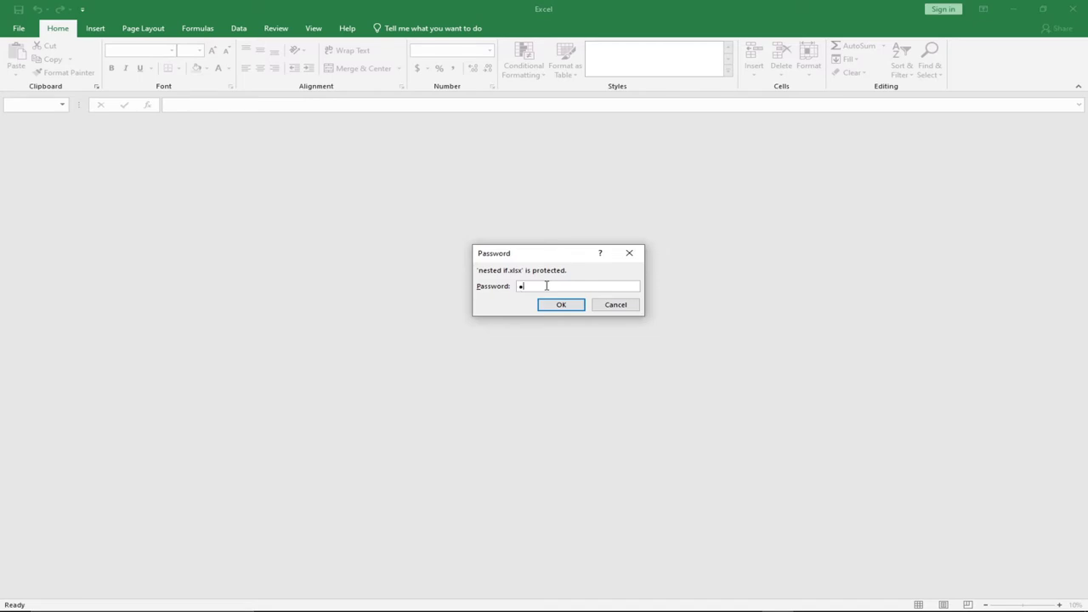
pyautogui.write('12345')
pyautogui.click(559, 306)
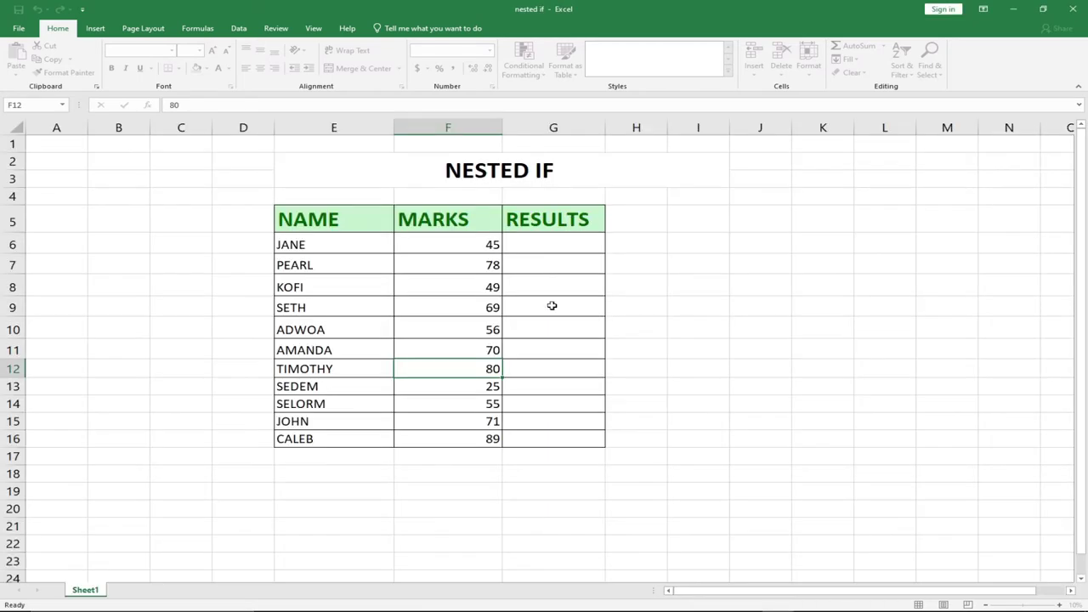
# Select the marks in cells F8 (49), F7 (78) and F6 (45).
pyautogui.click(457, 281)
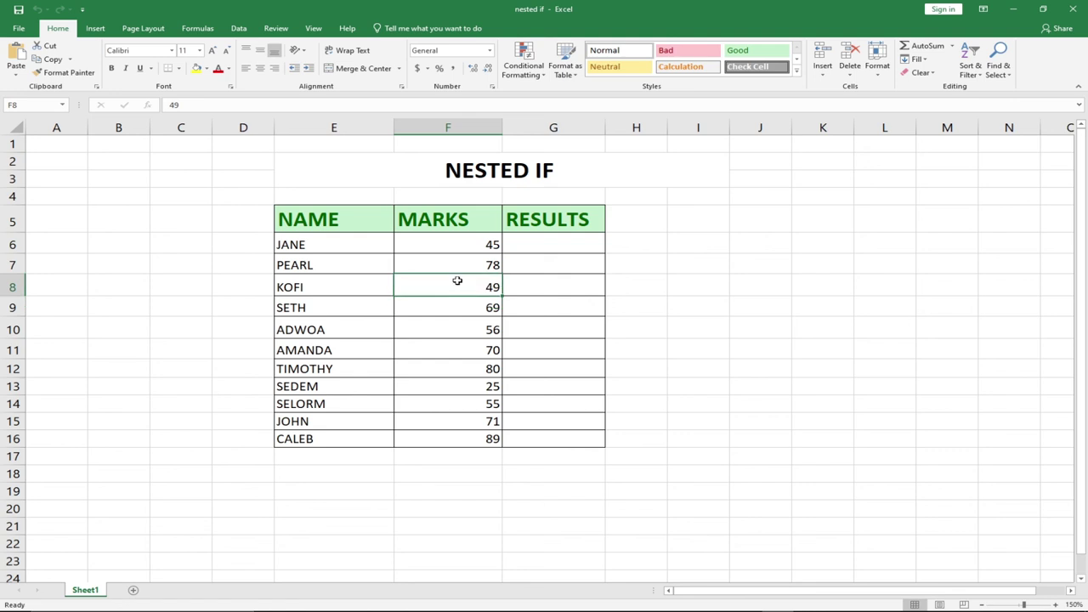
pyautogui.click(445, 241)
pyautogui.click(461, 269)
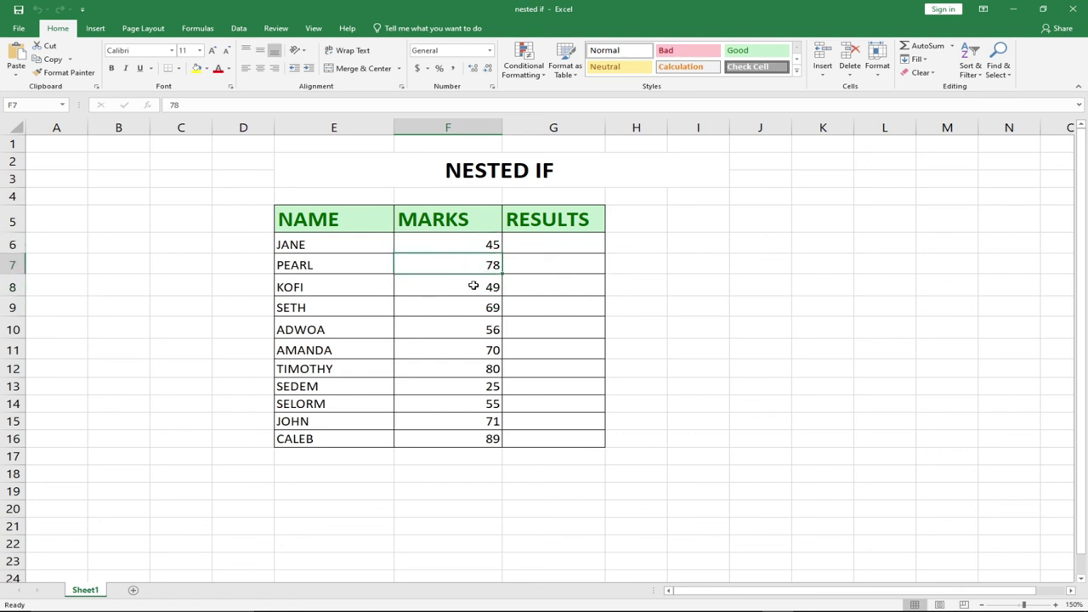
pyautogui.click(465, 240)
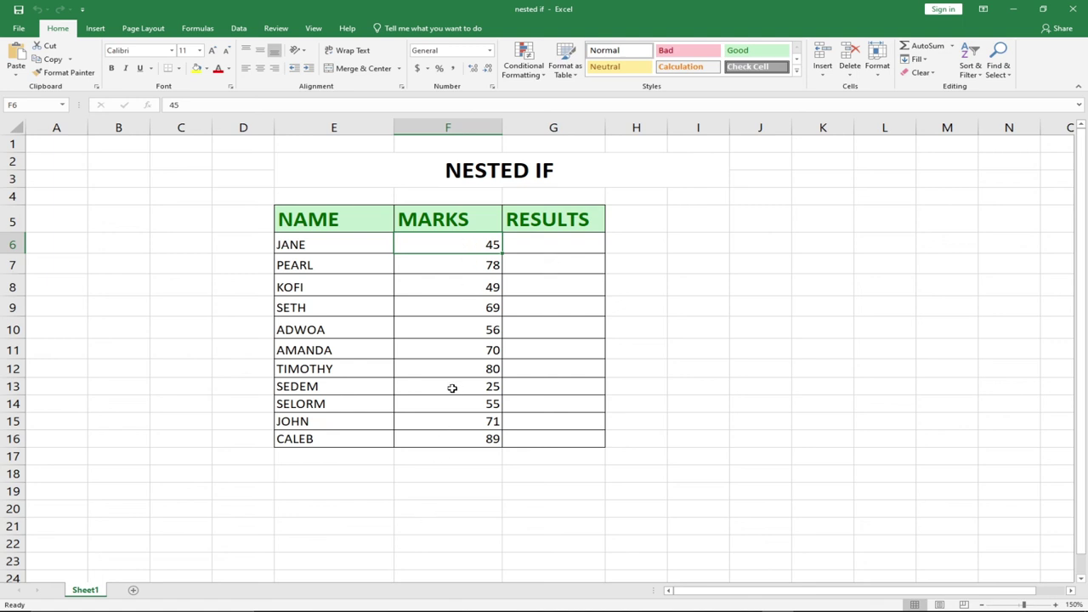
pyautogui.click(17, 28)
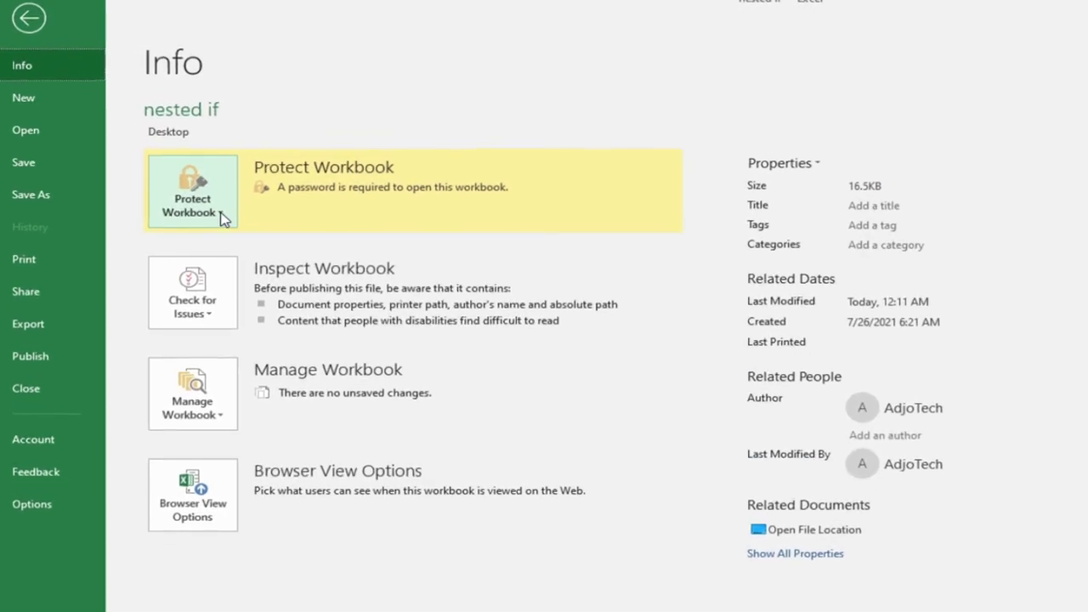
pyautogui.click(204, 197)
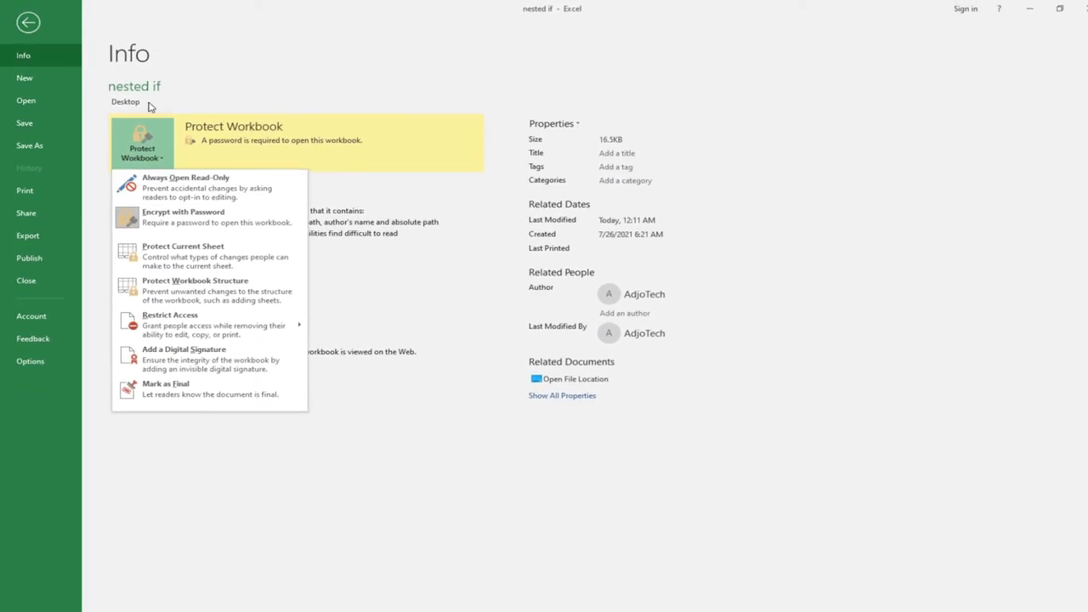
pyautogui.click(445, 478)
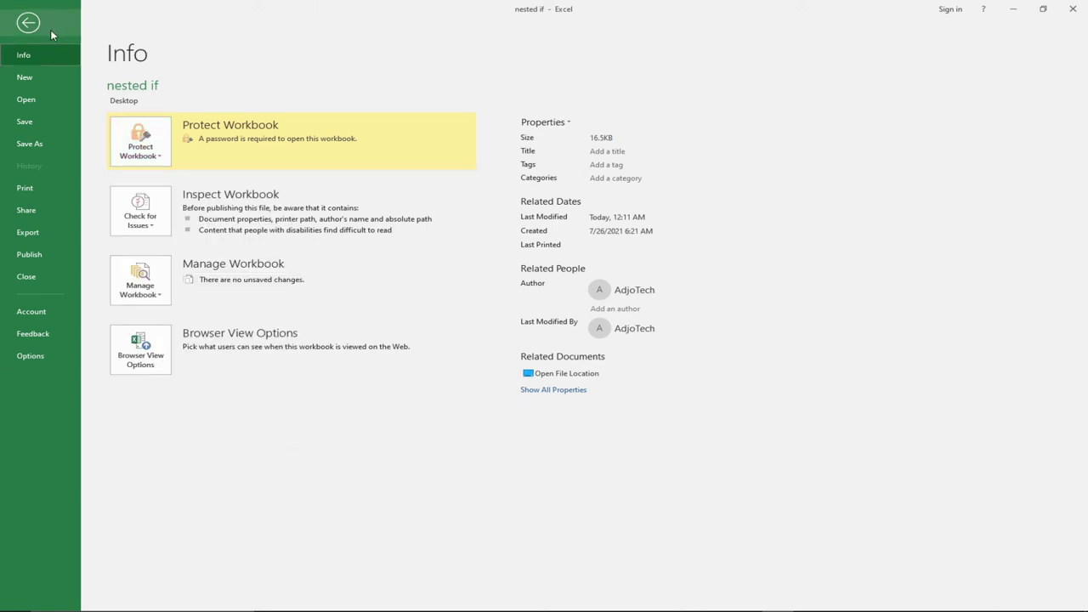
pyautogui.click(28, 23)
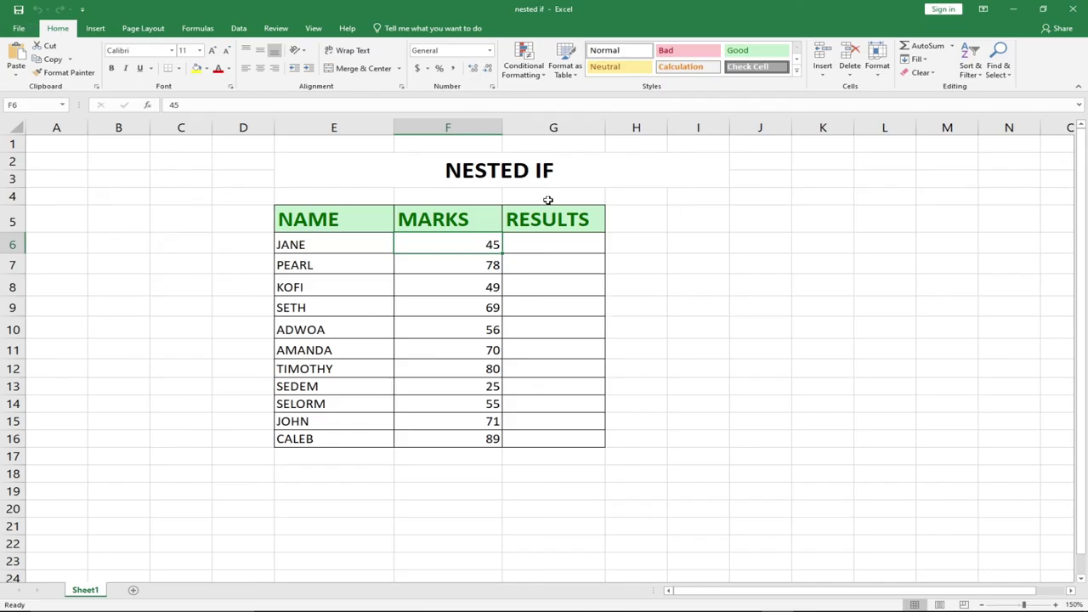